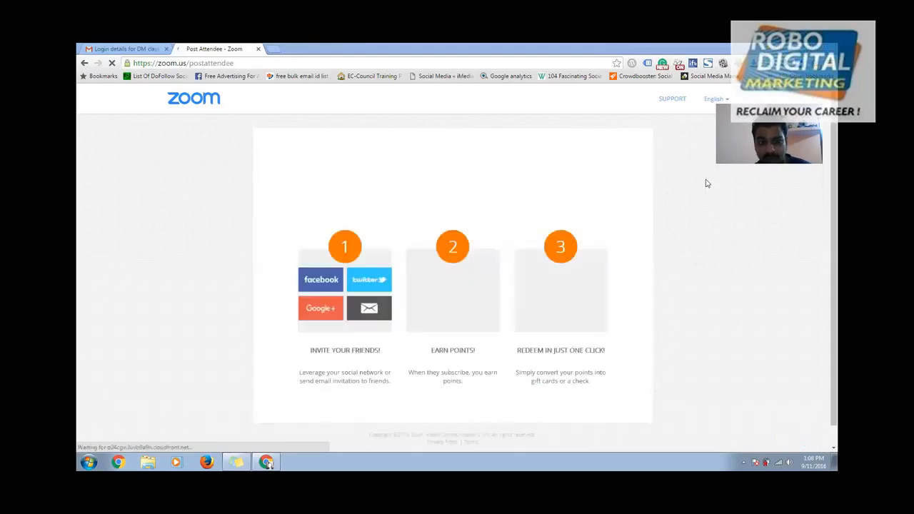
# - Close the Zoom attendee tab, return to the Gmail inbox, and open a new Google tab
pyautogui.click(258, 49)
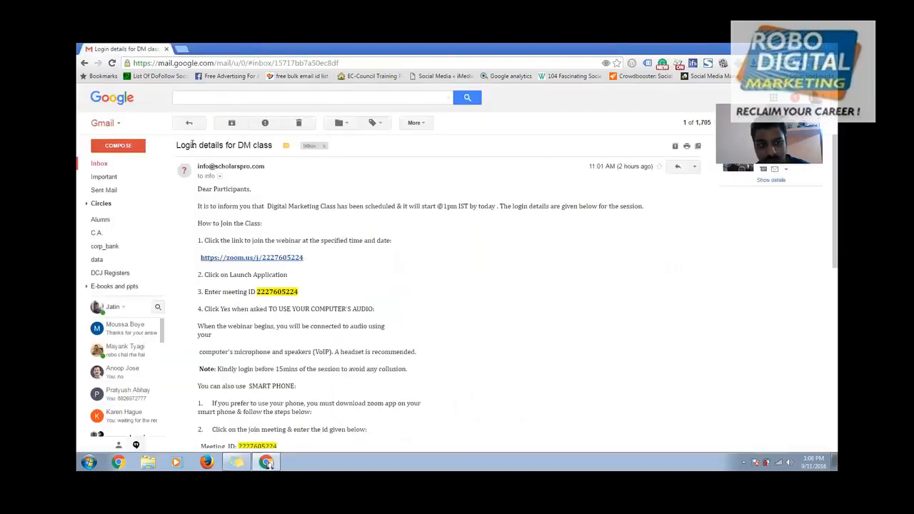
pyautogui.click(190, 123)
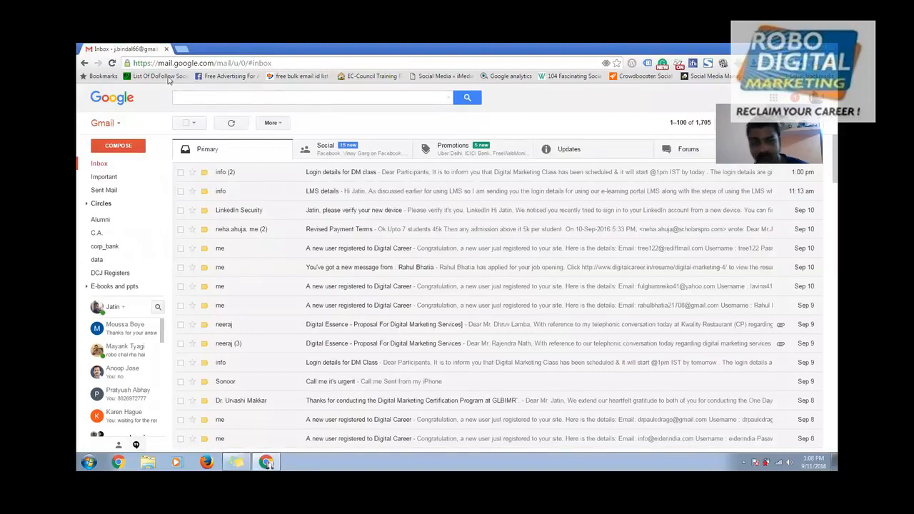
pyautogui.click(182, 48)
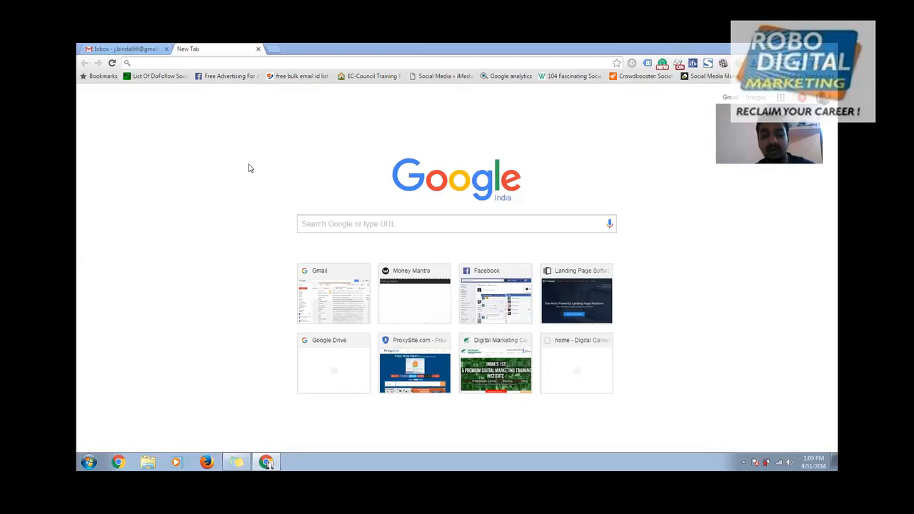
# - Load robocircle.in/12/wp-admin, which returns a 500 Internal Server Error
pyautogui.click(197, 65)
pyautogui.write('robocircle.in/12/wp-admin')
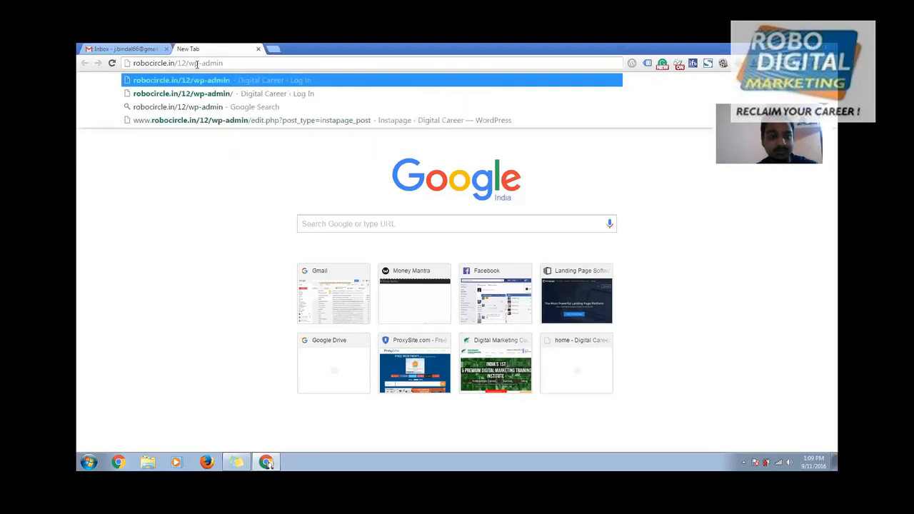
pyautogui.press('Return')
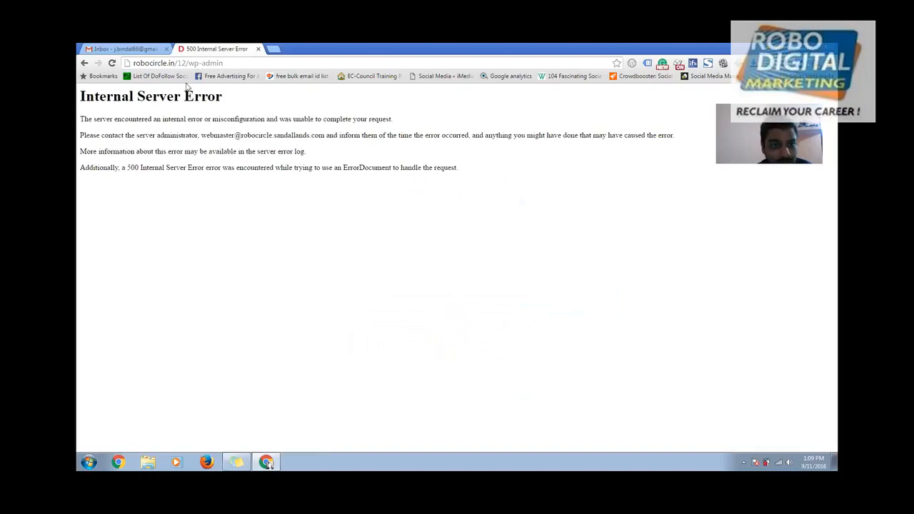
# - Start editing the wp-admin address, then begin a new tab for the cPanel IP
pyautogui.moveTo(178, 64); pyautogui.dragTo(276, 67)
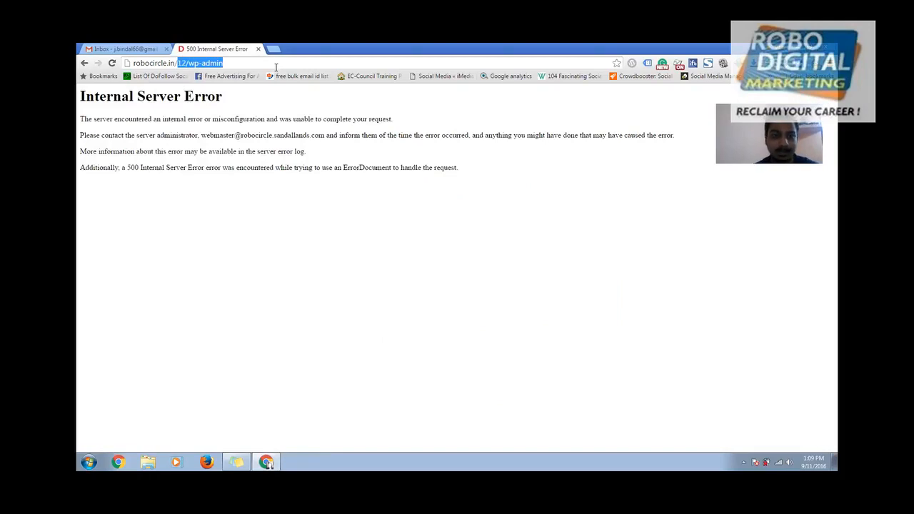
pyautogui.write('1')
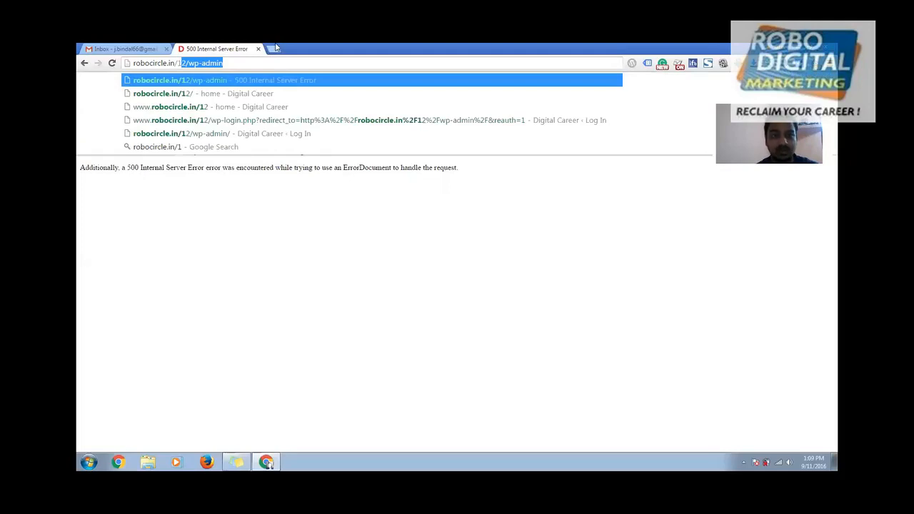
pyautogui.click(276, 49)
# - Load 103.53.40.19/cpanel and log in with the autofilled cPanel credentials
pyautogui.write('1')
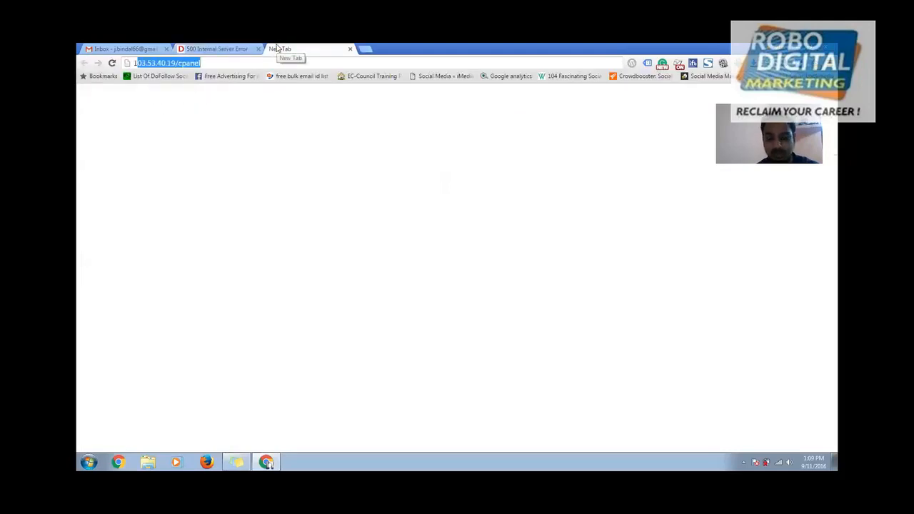
pyautogui.press('Return')
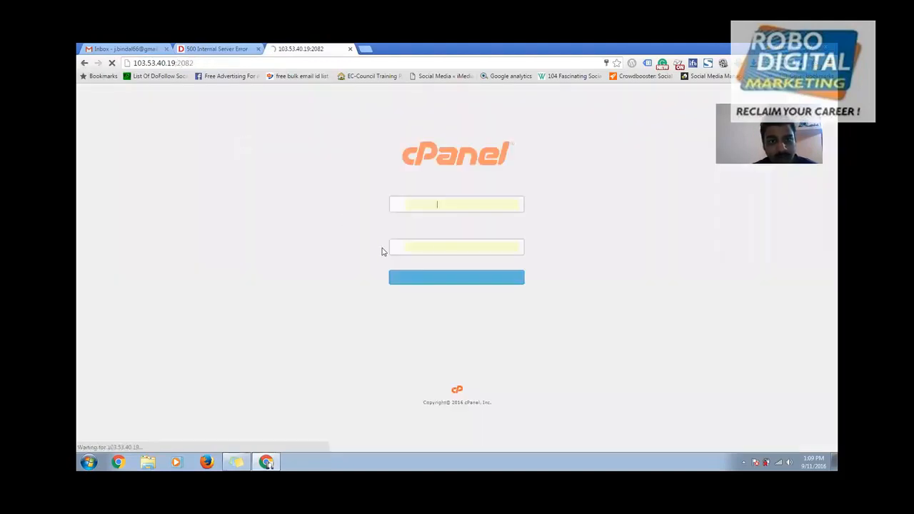
pyautogui.click(457, 279)
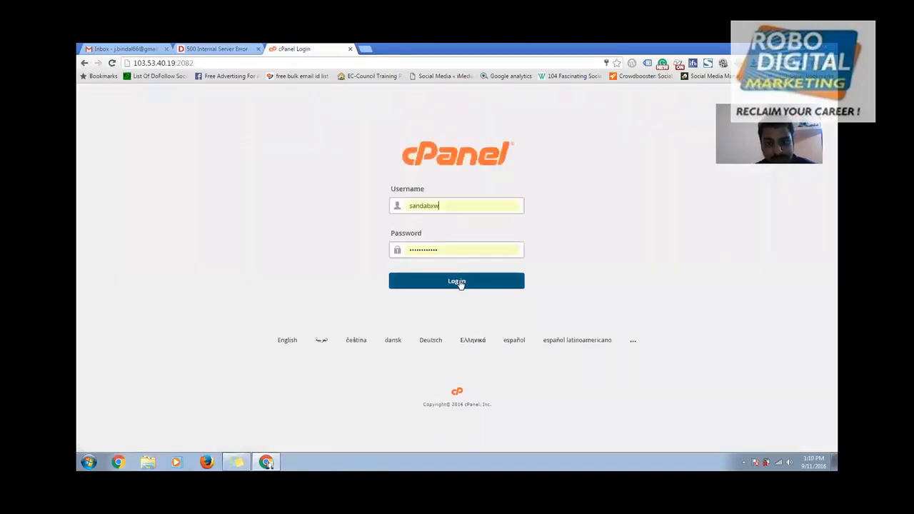
pyautogui.click(460, 282)
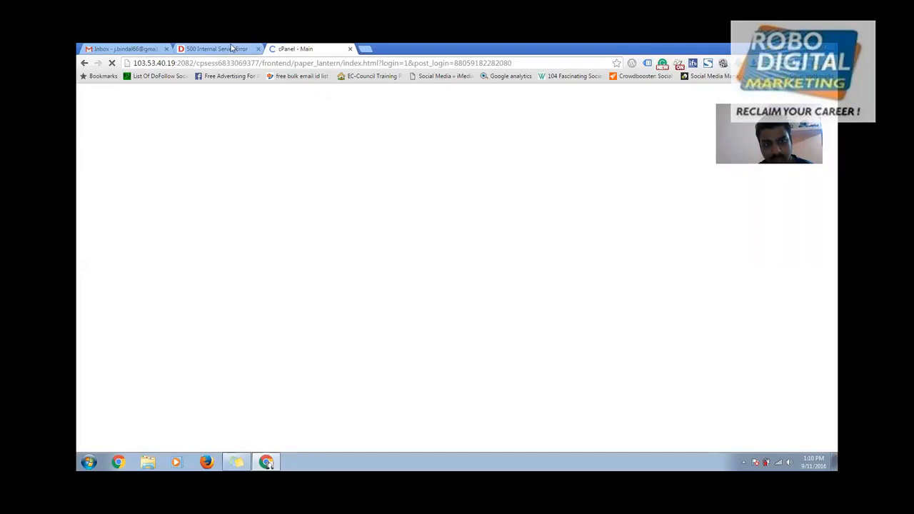
# - Close the robocircle.in 500 error tab and let the unresponsive cPanel page keep waiting
pyautogui.click(232, 48)
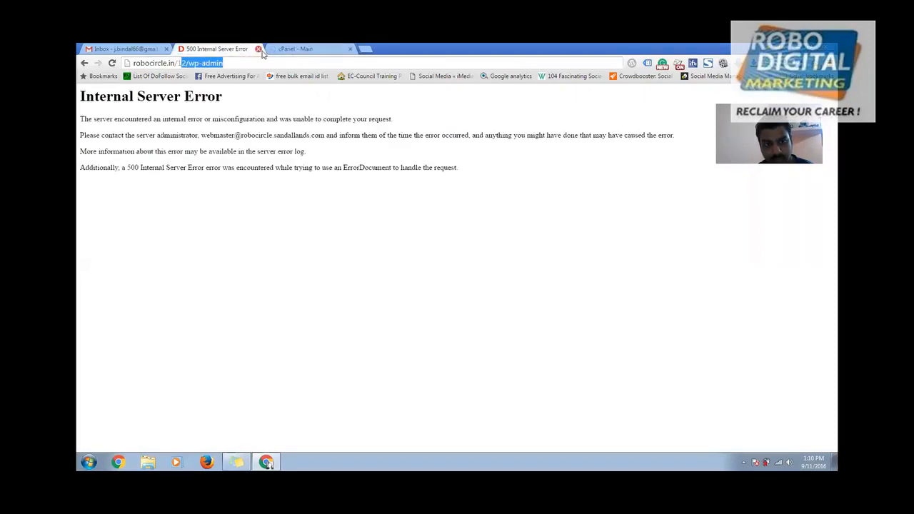
pyautogui.click(258, 49)
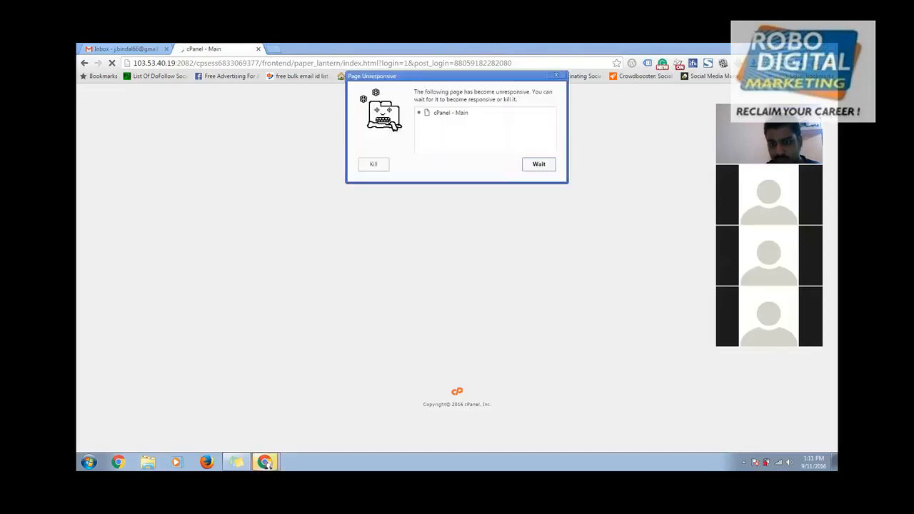
pyautogui.click(541, 169)
# - Reload 103.53.40.19/cpanel to bring back the cPanel login page
pyautogui.click(301, 64)
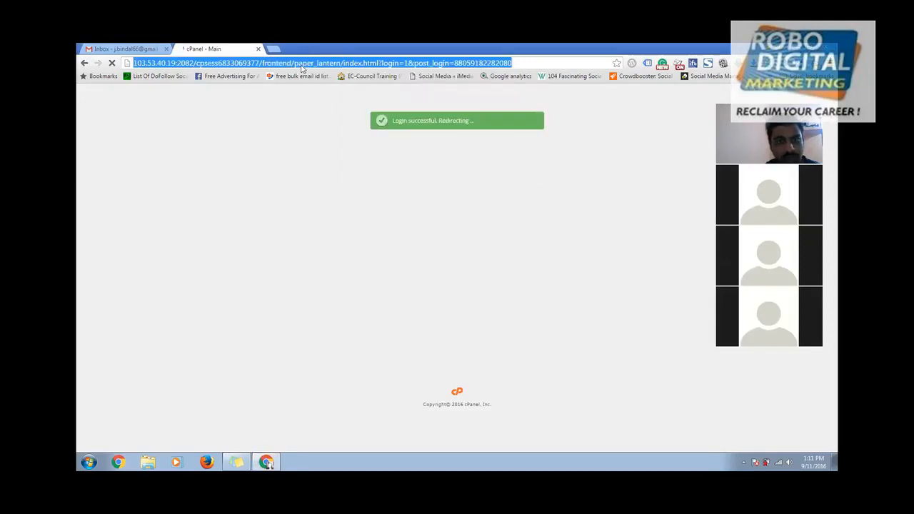
pyautogui.write('103.53.40.19/cpanel')
pyautogui.press('Return')
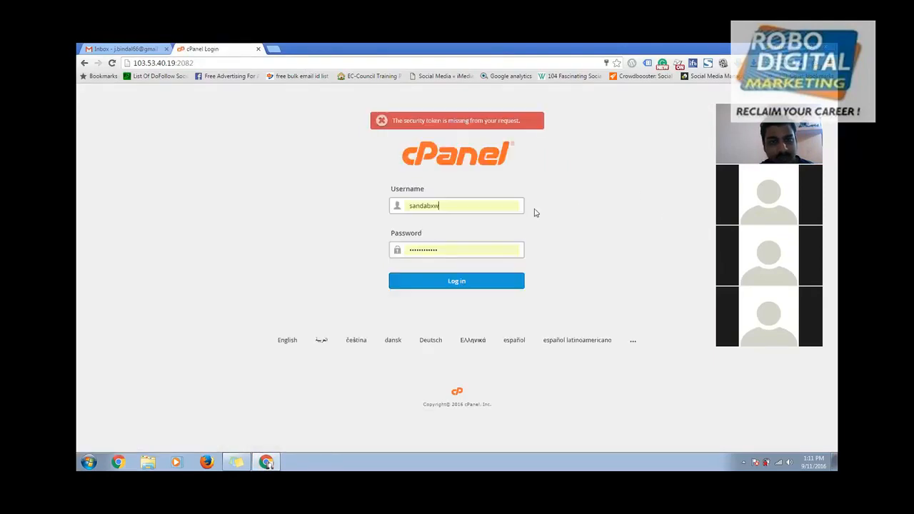
# - Log back into cPanel, zoom to 110%, and find Softaculous Apps Installer under Software
pyautogui.click(435, 285)
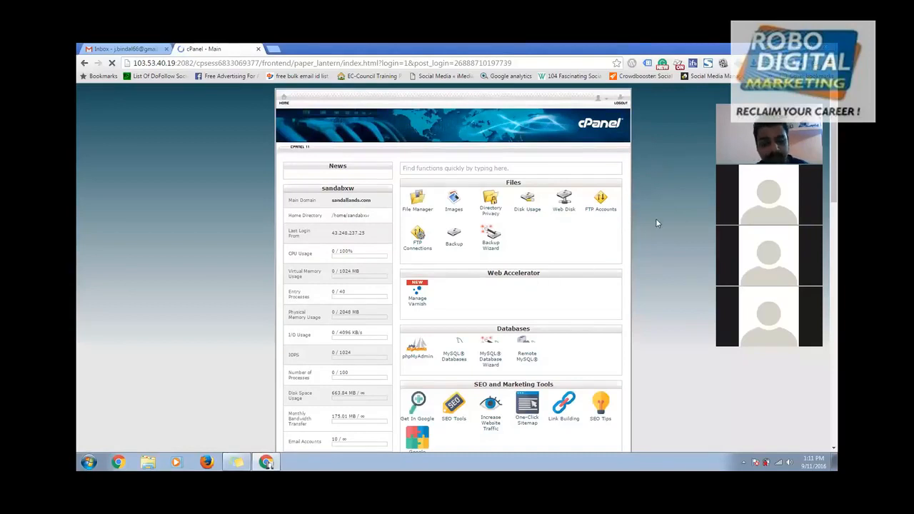
pyautogui.hotkey('ctrl', '+')
pyautogui.scroll(-3, 583, 254)
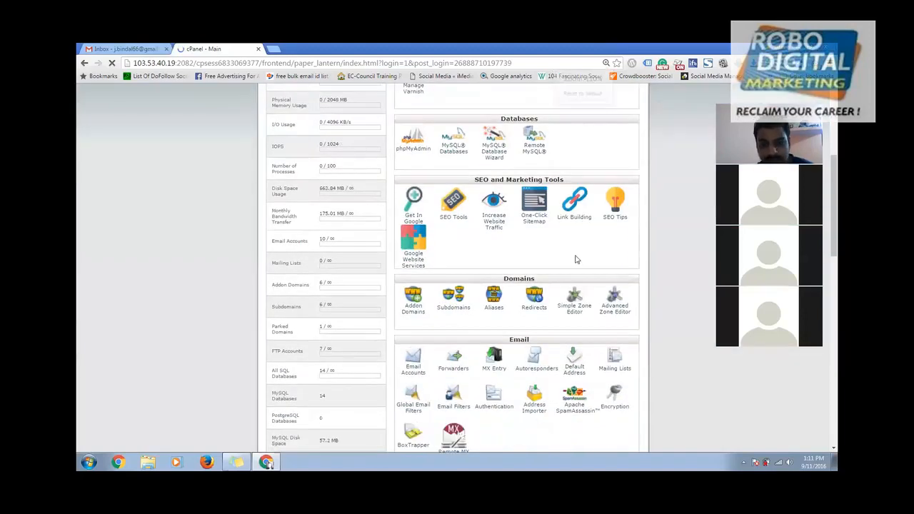
pyautogui.scroll(-10, 427, 297)
pyautogui.scroll(3, 459, 212)
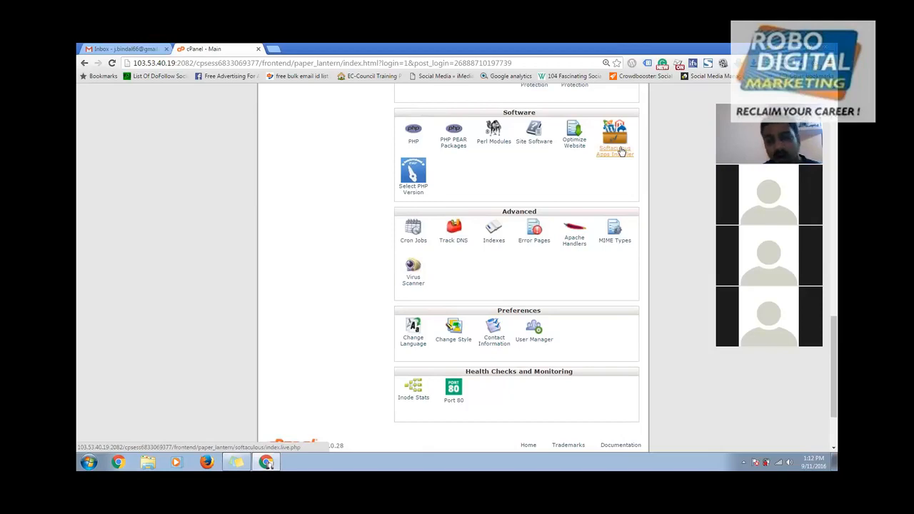
# - Launch Softaculous Apps Installer and begin a WordPress install from Top Scripts
pyautogui.click(621, 151)
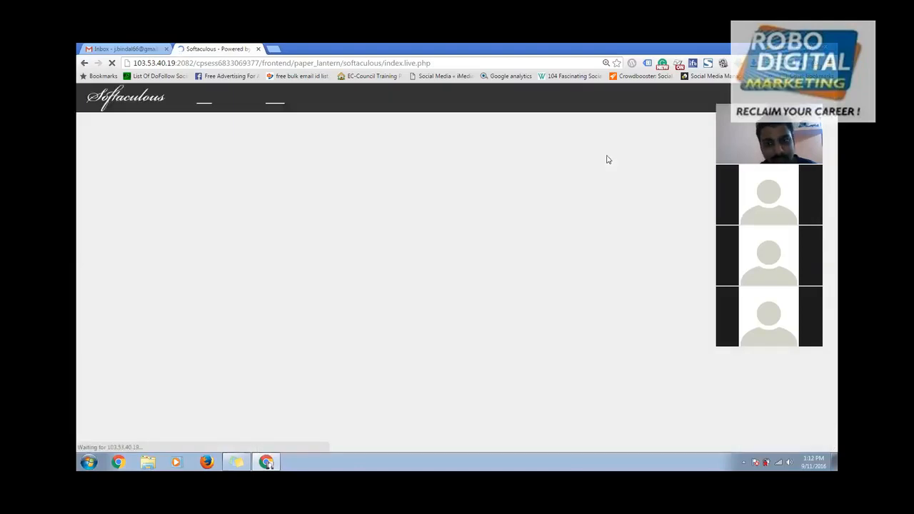
pyautogui.moveTo(347, 273)
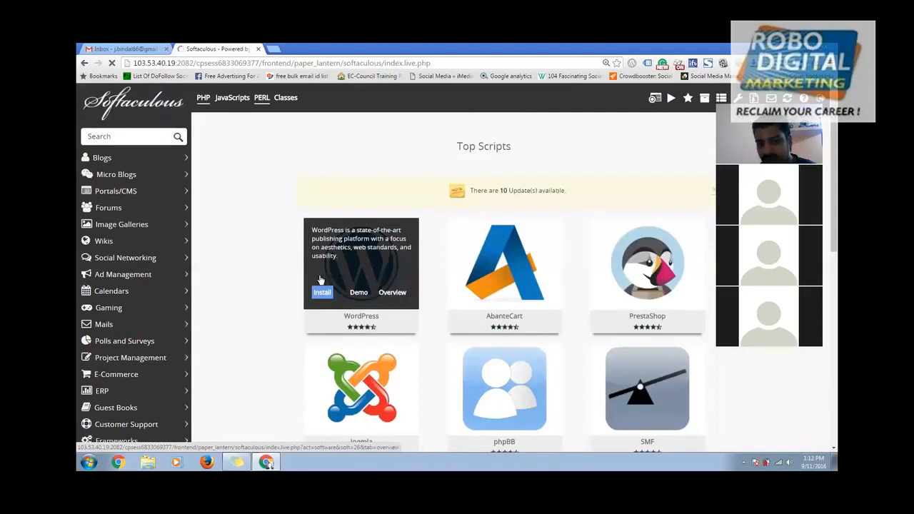
pyautogui.click(322, 292)
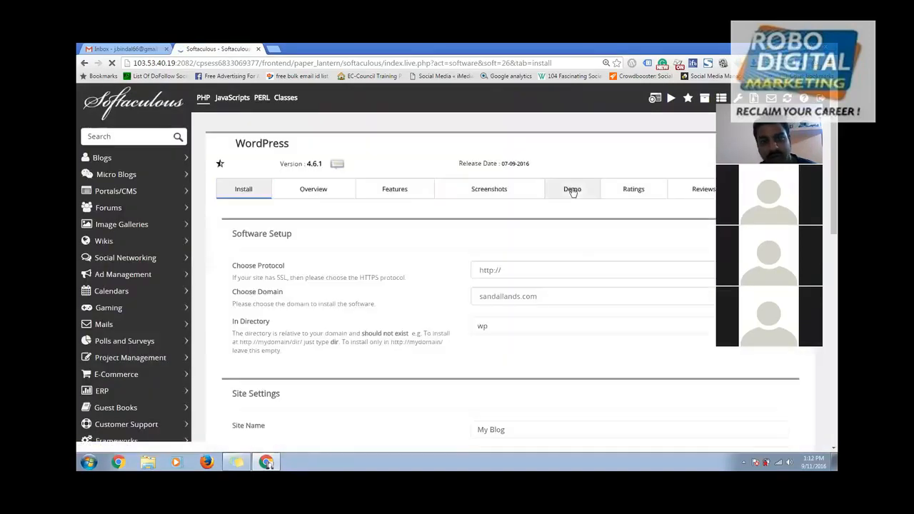
pyautogui.scroll(-2, 517, 214)
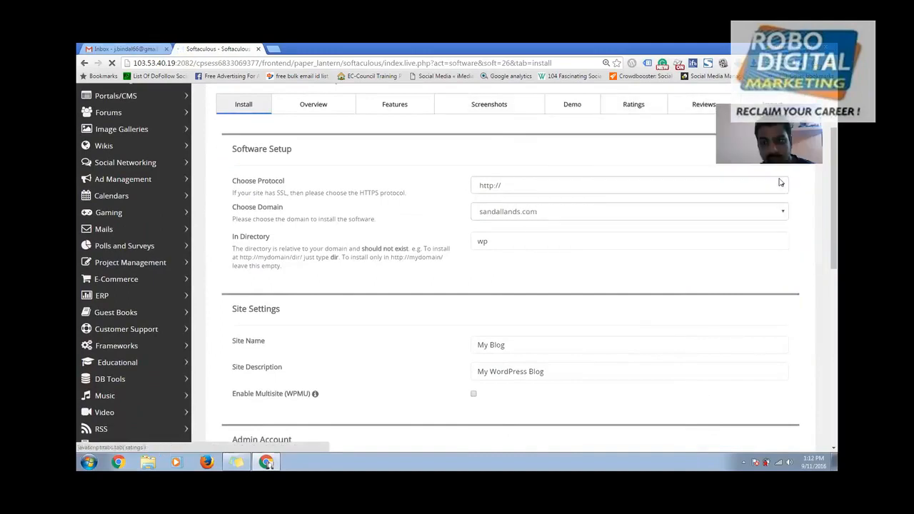
pyautogui.click(558, 188)
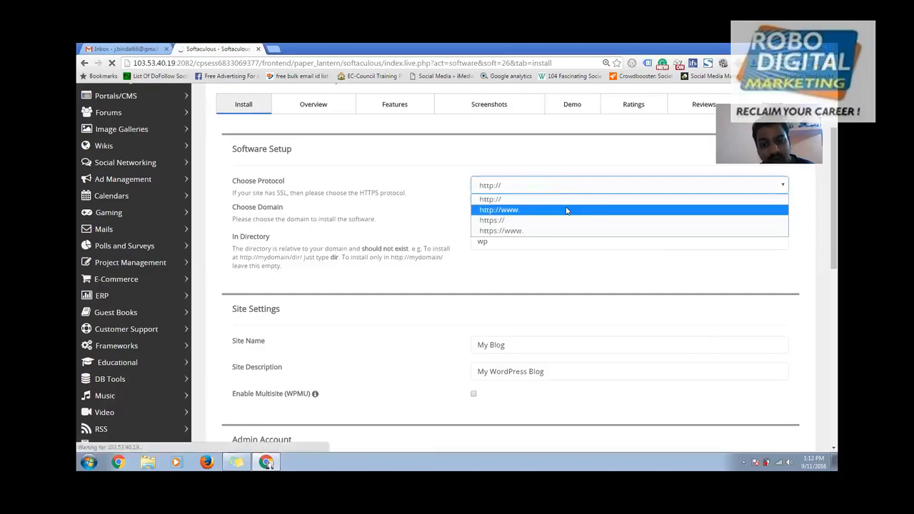
pyautogui.click(569, 210)
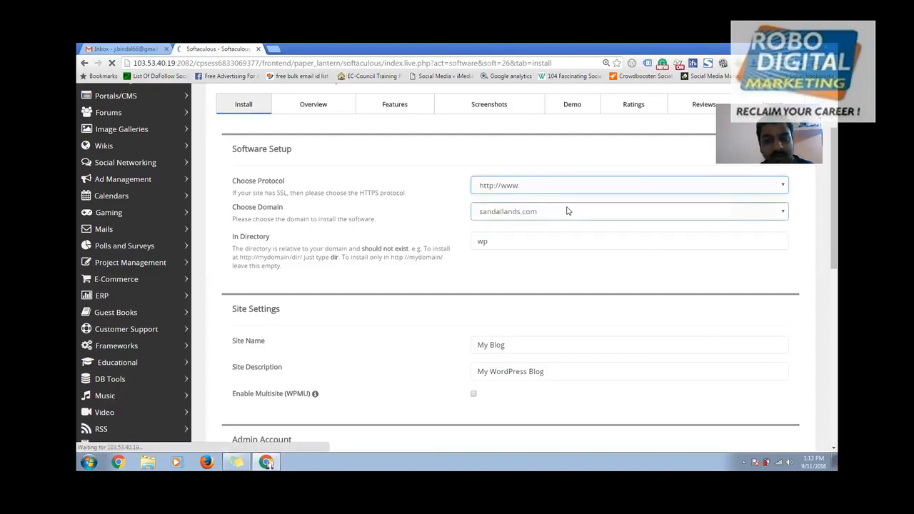
pyautogui.click(568, 211)
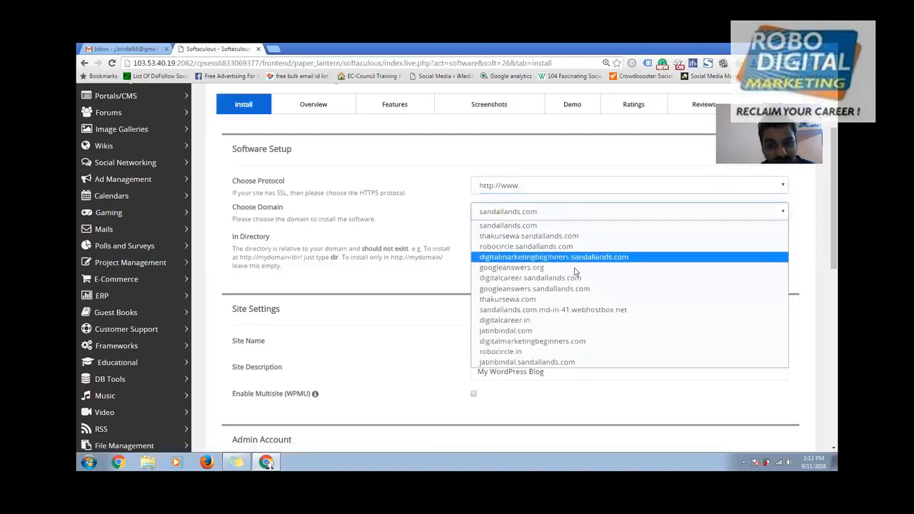
pyautogui.click(544, 352)
pyautogui.moveTo(503, 241); pyautogui.dragTo(444, 238)
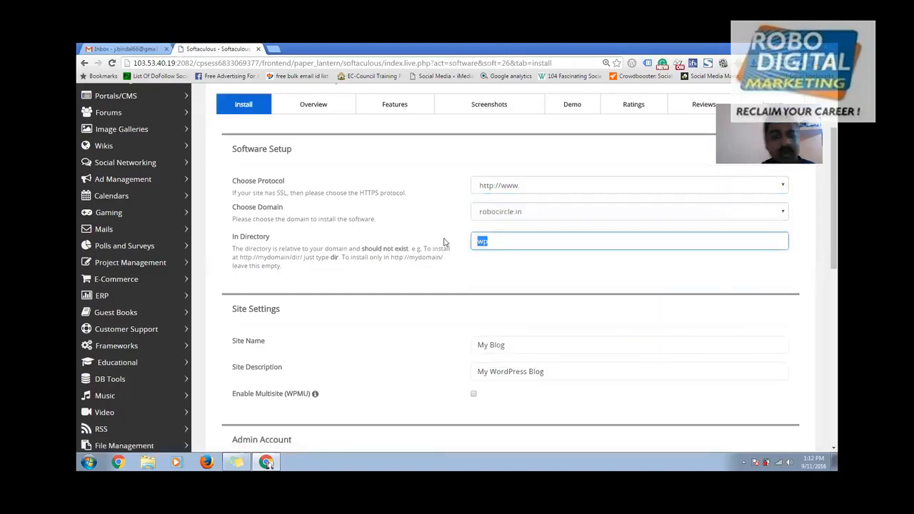
pyautogui.press('BackSpace')
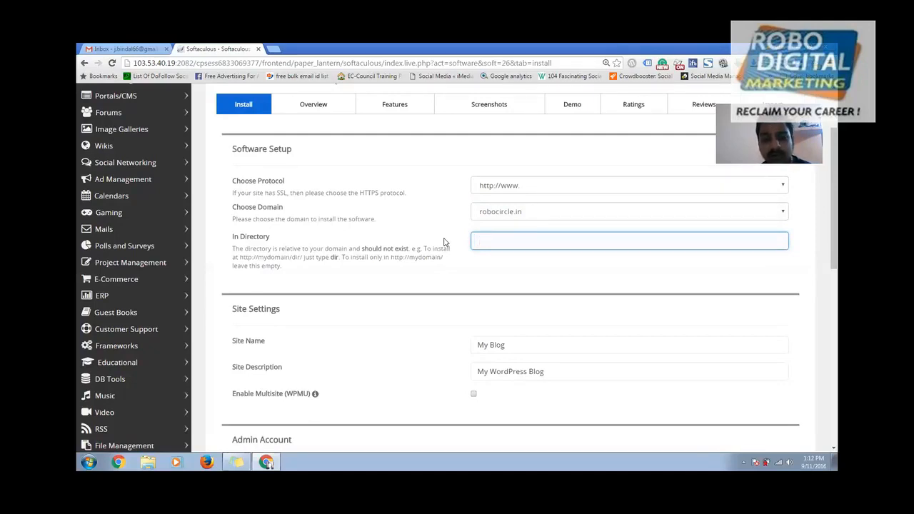
pyautogui.write('blog')
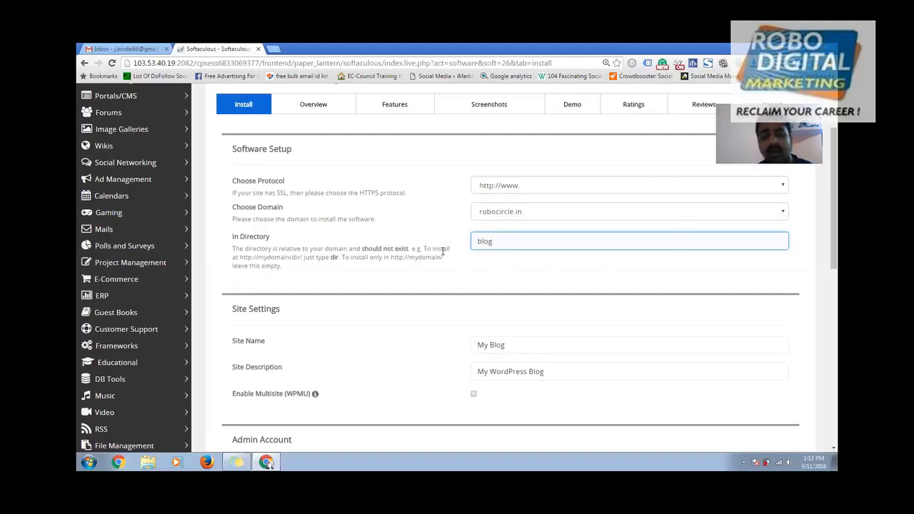
# - Replace the default admin username with the owner's chosen username
pyautogui.scroll(-3, 569, 284)
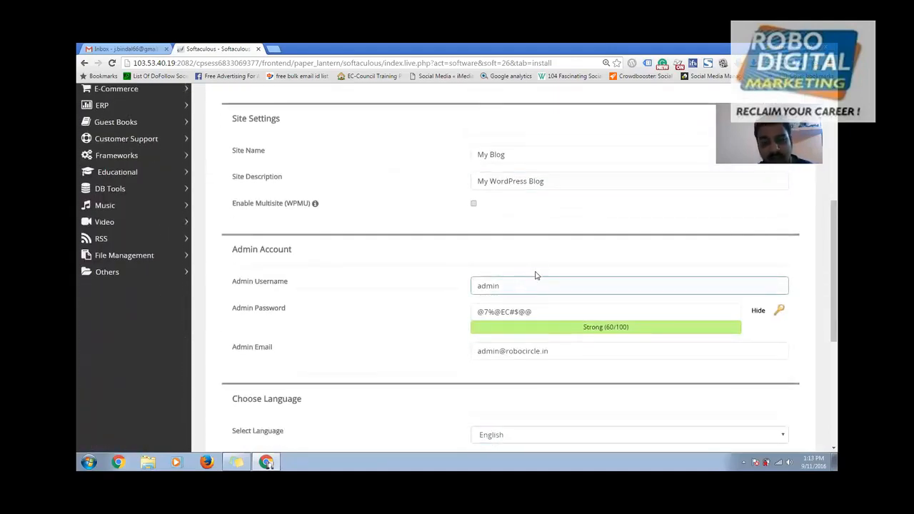
pyautogui.scroll(3, 536, 271)
pyautogui.scroll(1, 505, 302)
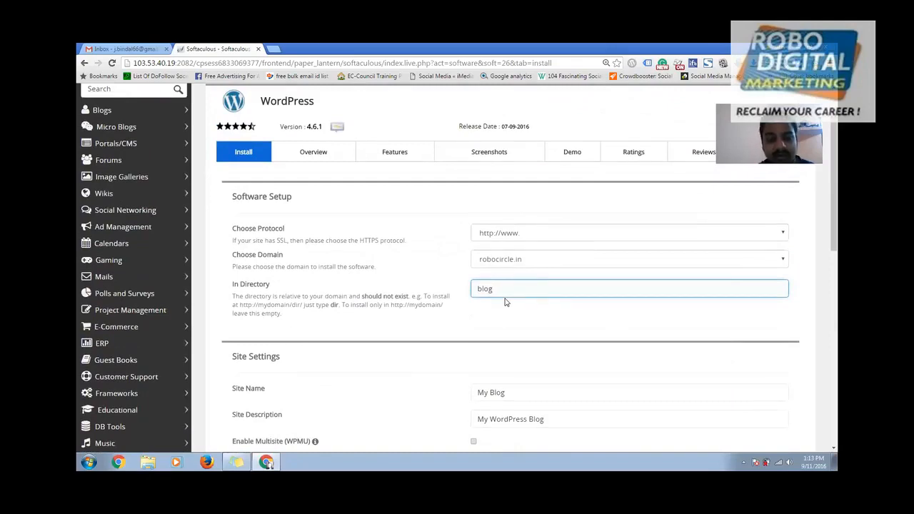
pyautogui.scroll(-3, 506, 302)
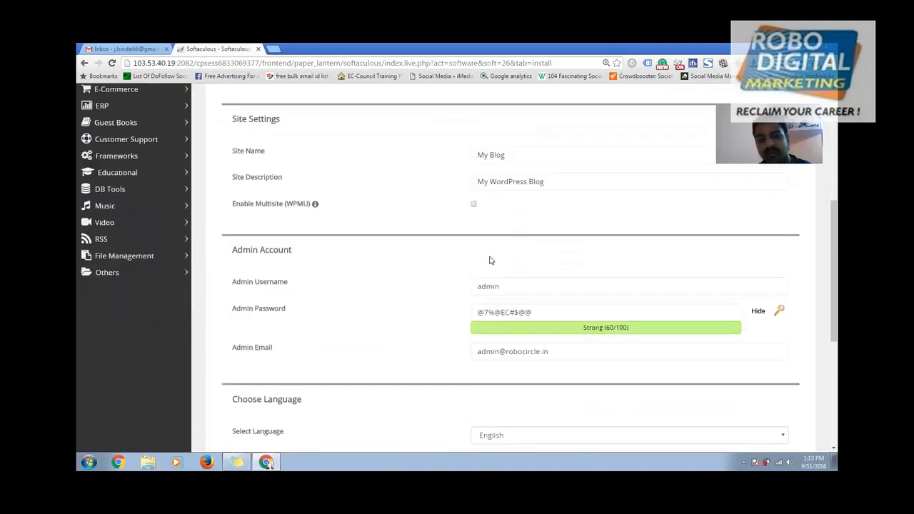
pyautogui.click(509, 286)
pyautogui.doubleClick(508, 285)
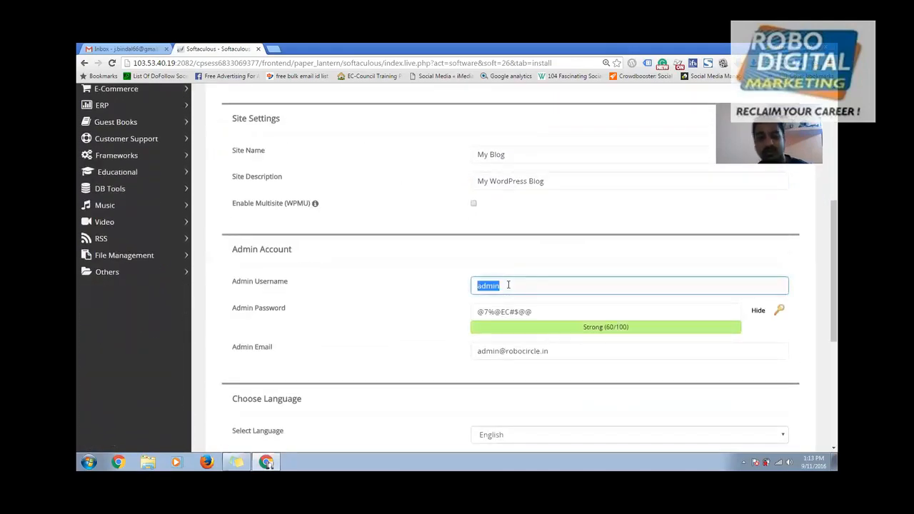
pyautogui.write('ja')
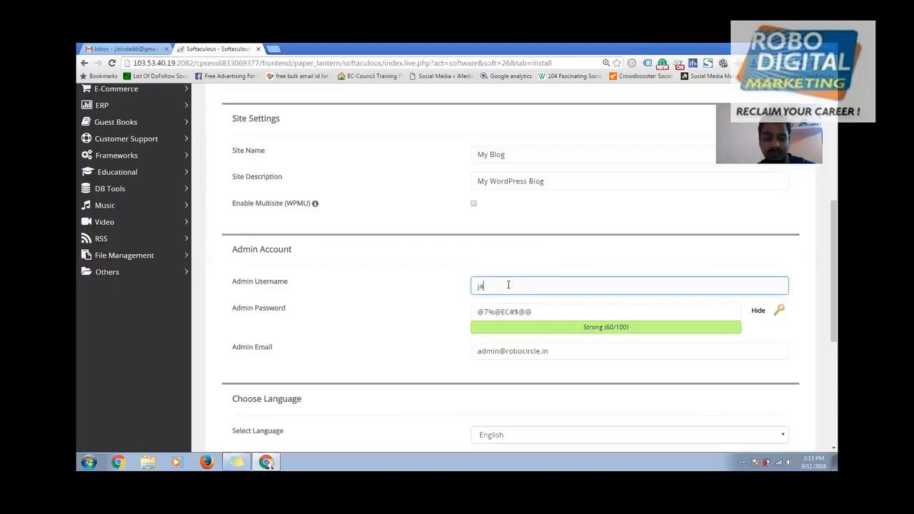
pyautogui.write('tin')
pyautogui.press('Tab')
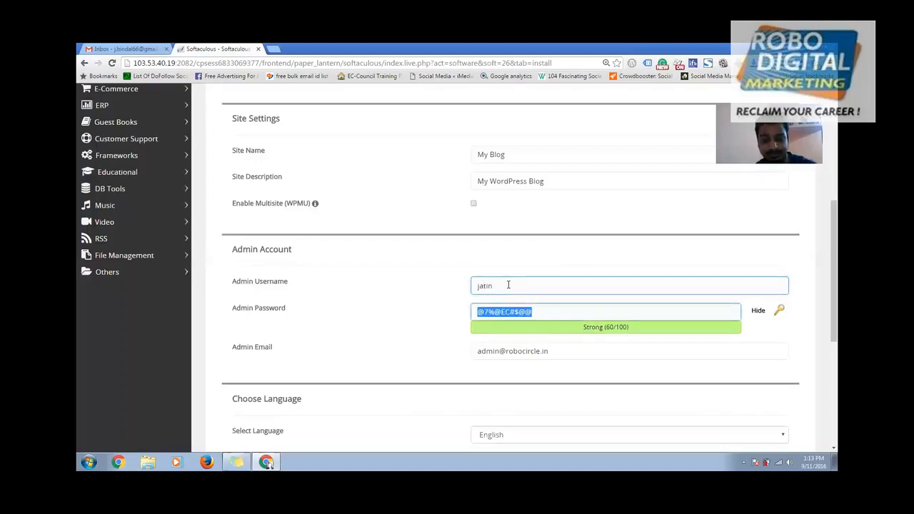
pyautogui.write('jatin')
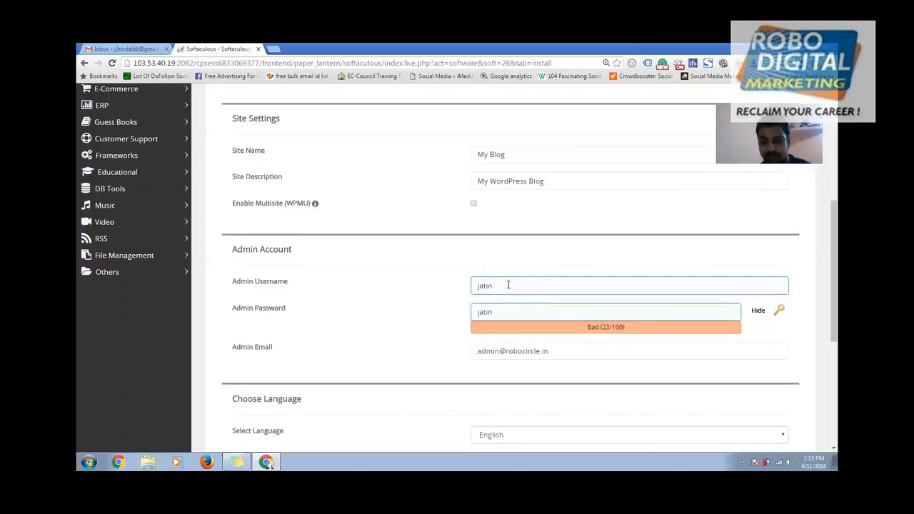
# - Replace the admin email with the owner's saved Gmail address from autofill
pyautogui.scroll(5, 651, 214)
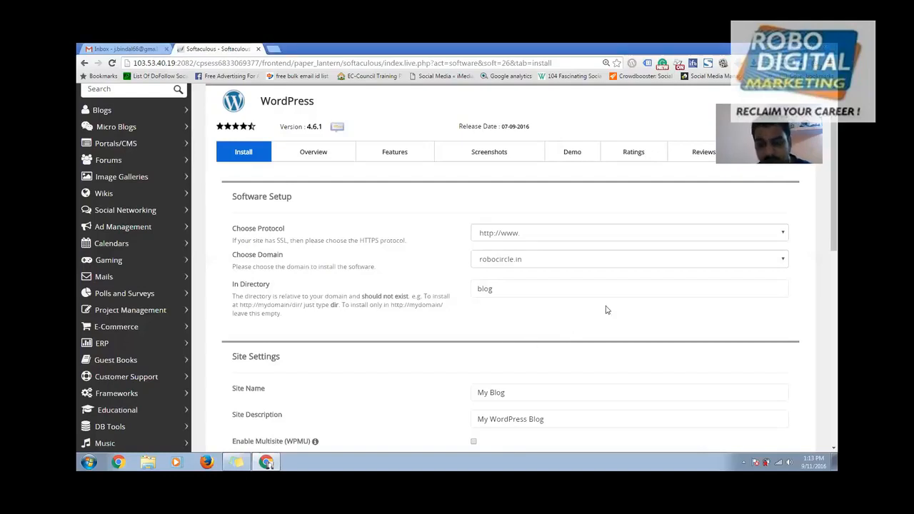
pyautogui.scroll(-1, 605, 309)
pyautogui.scroll(-2, 606, 309)
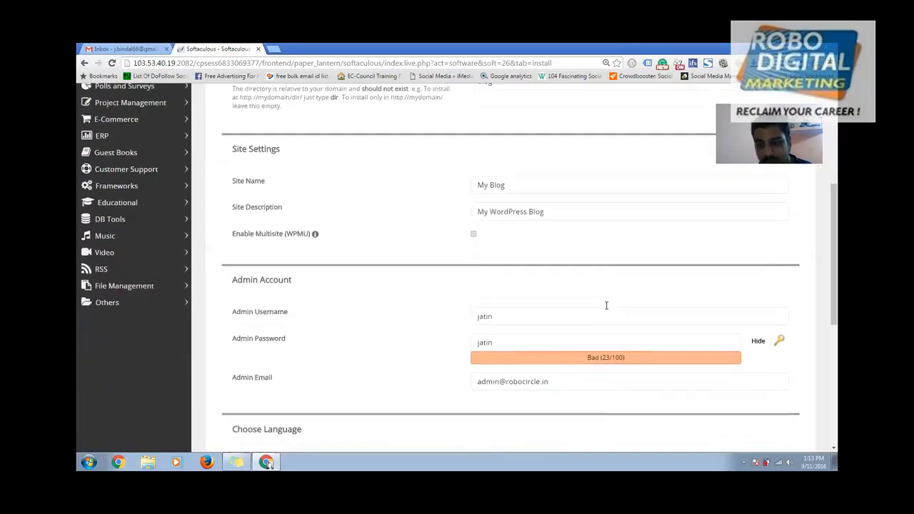
pyautogui.scroll(-1, 607, 306)
pyautogui.scroll(-1, 606, 308)
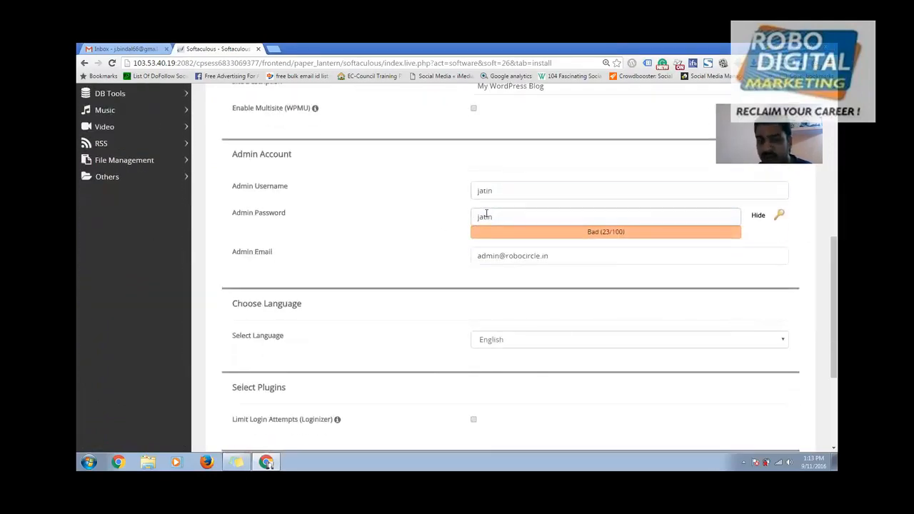
pyautogui.click(504, 260)
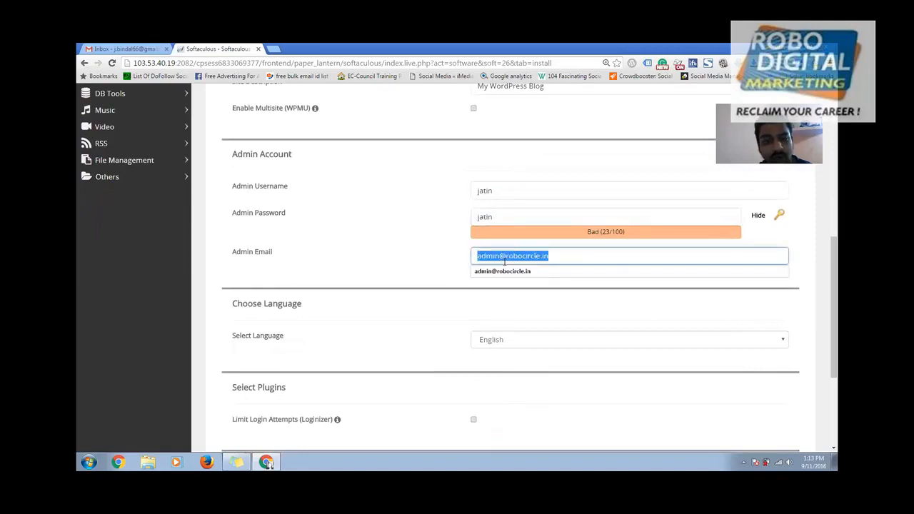
pyautogui.press('BackSpace')
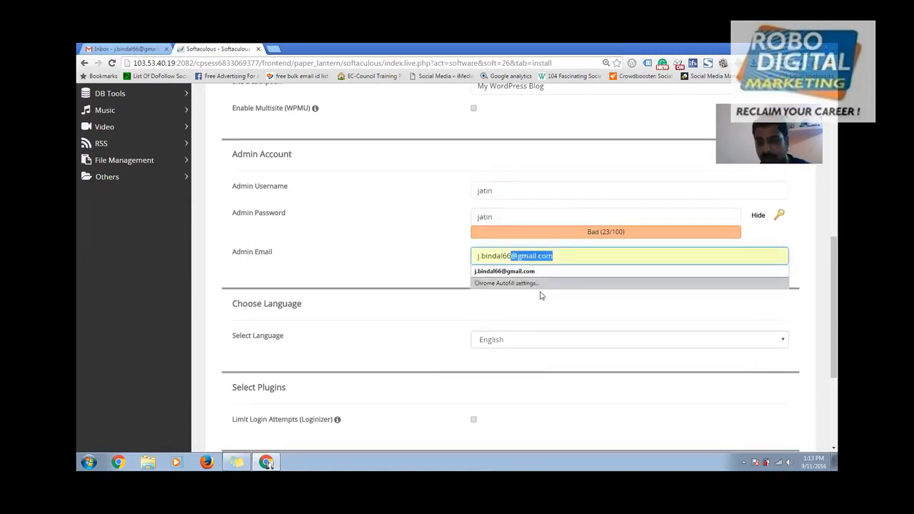
pyautogui.click(534, 271)
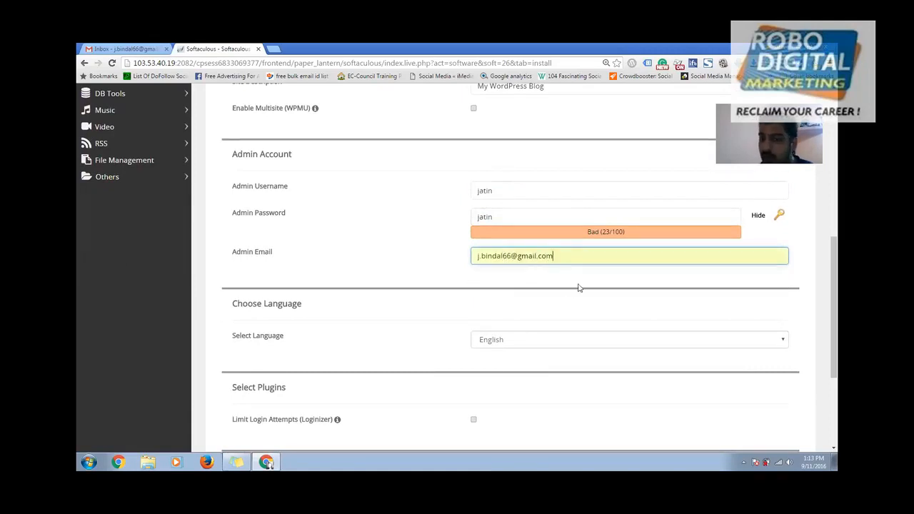
pyautogui.scroll(-2, 503, 317)
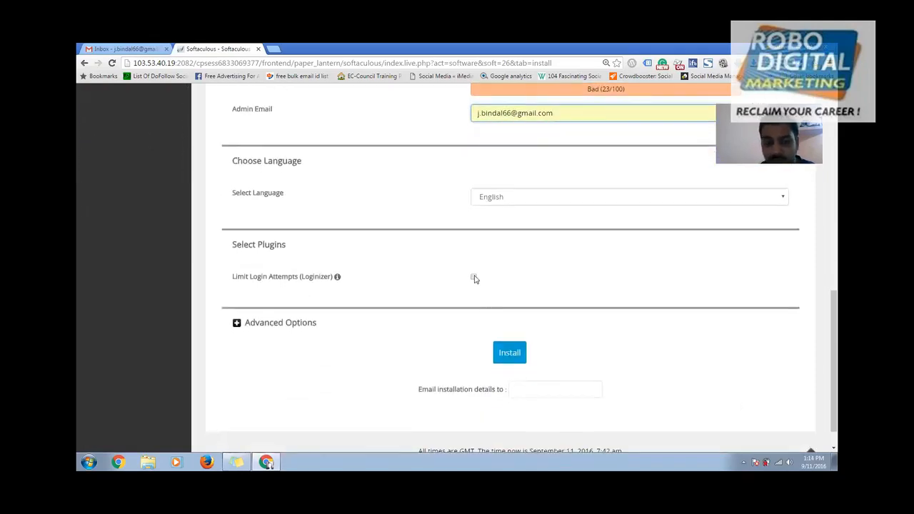
# - Enable the Limit Login Attempts (Loginizer) plugin and launch the WordPress installation
pyautogui.click(474, 278)
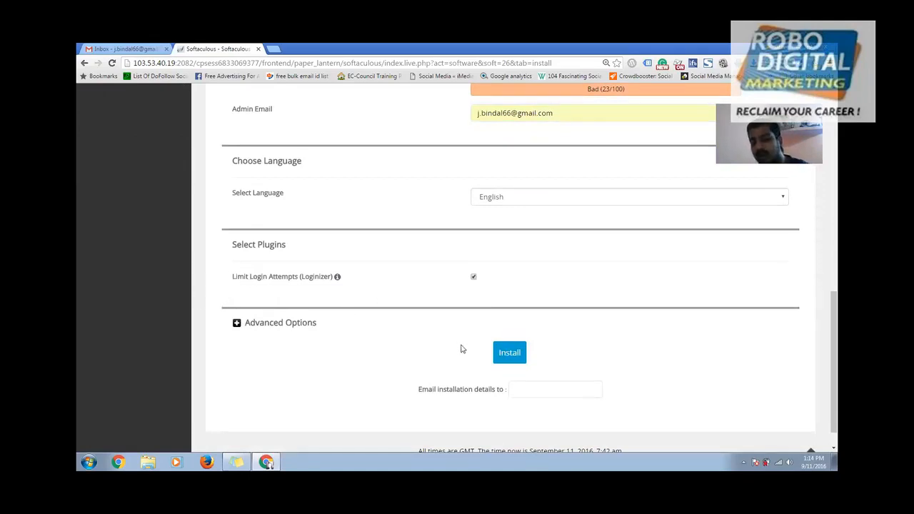
pyautogui.click(520, 356)
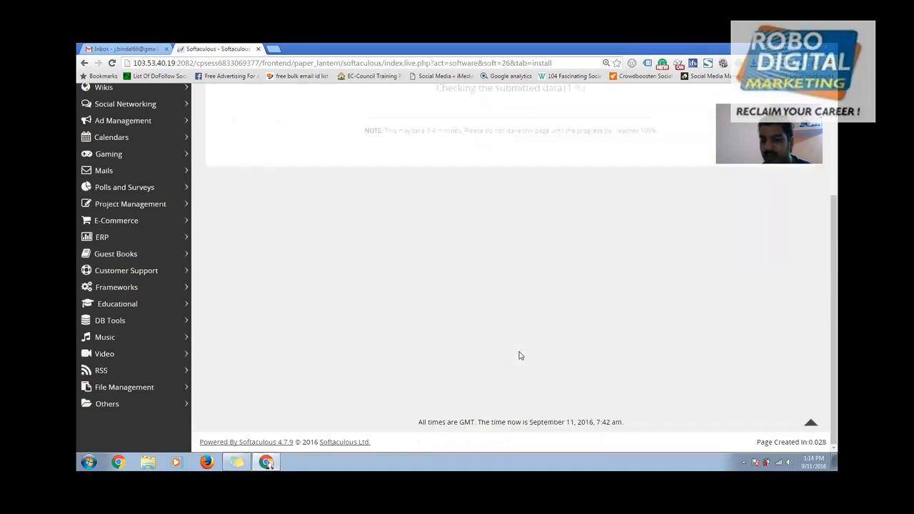
pyautogui.scroll(3, 527, 350)
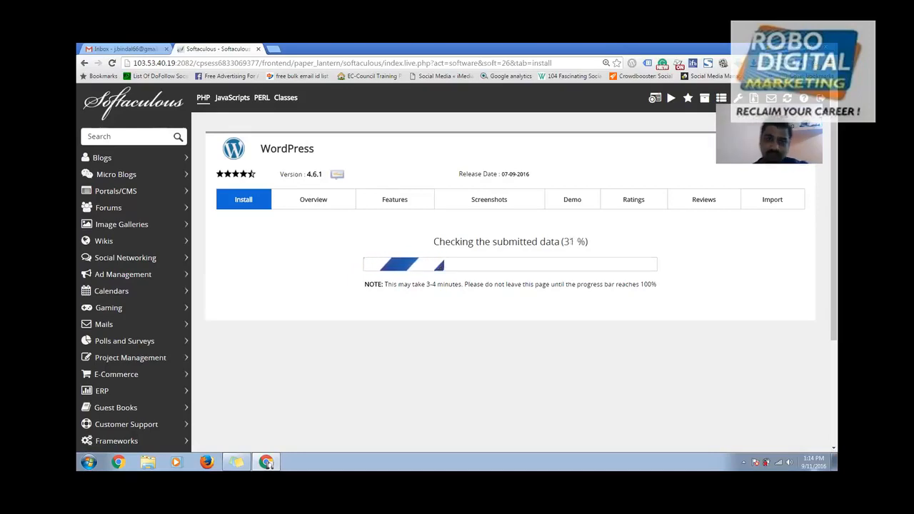
# - Remove the September 9, 2016 10:05 am robocircle.in WordPress installation from Overview
pyautogui.click(314, 199)
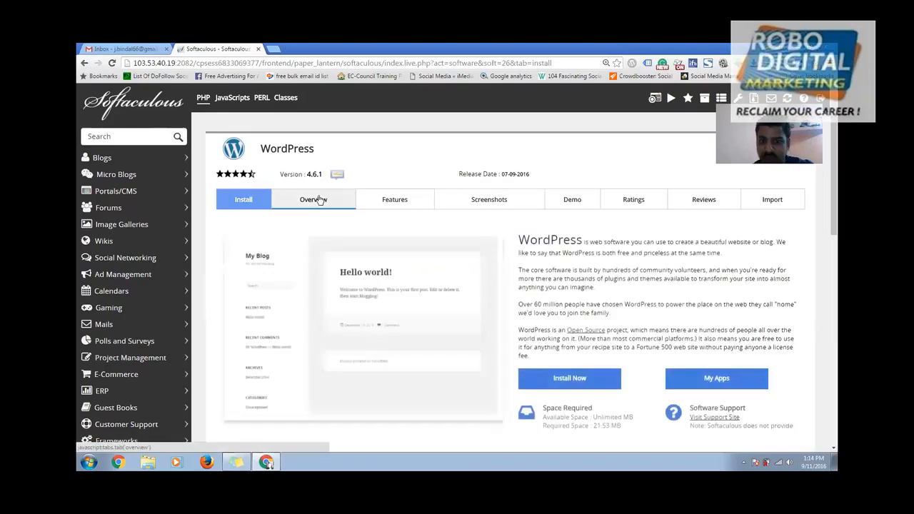
pyautogui.scroll(-3, 541, 331)
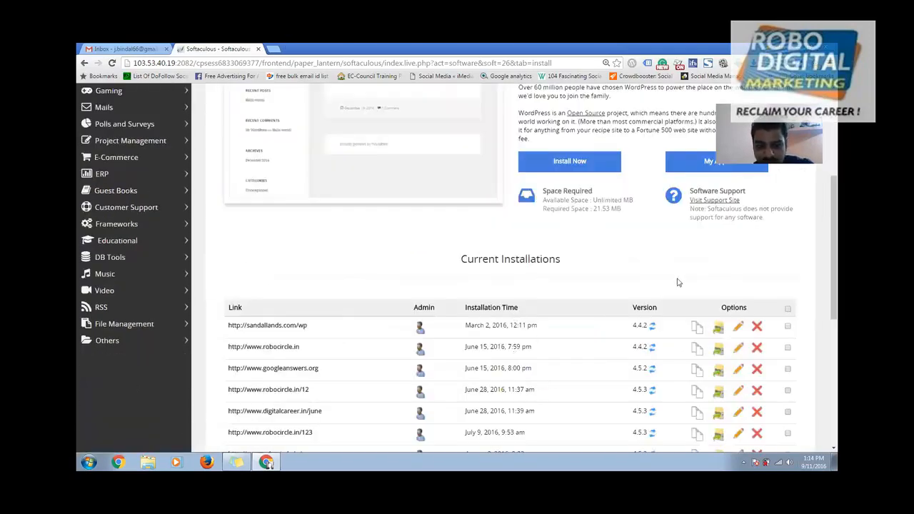
pyautogui.scroll(-5, 785, 285)
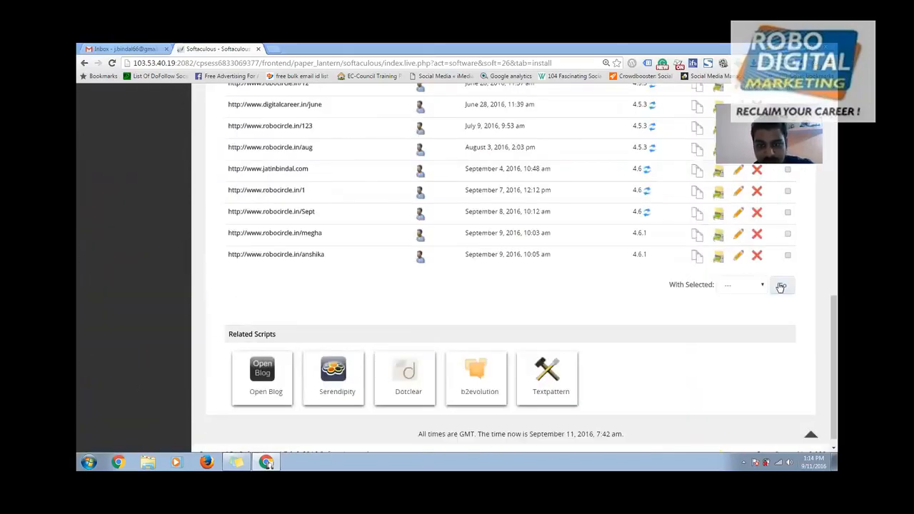
pyautogui.click(760, 256)
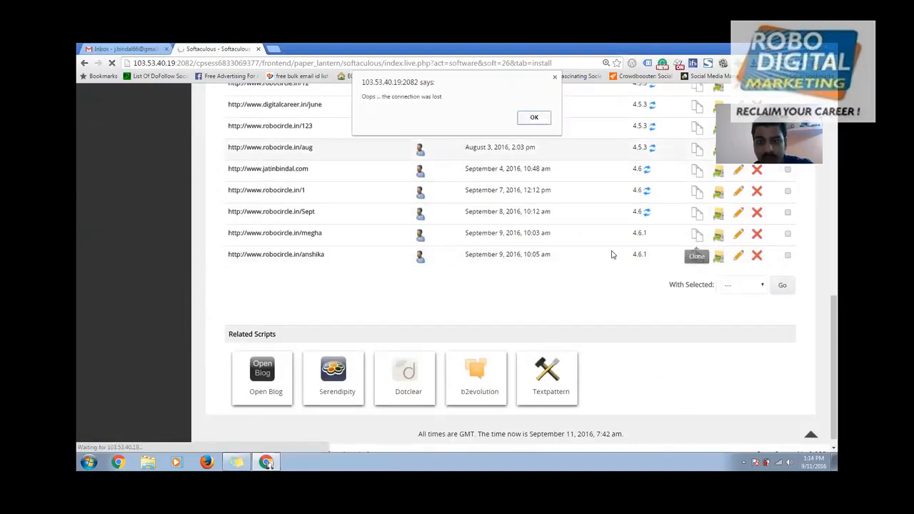
pyautogui.click(536, 118)
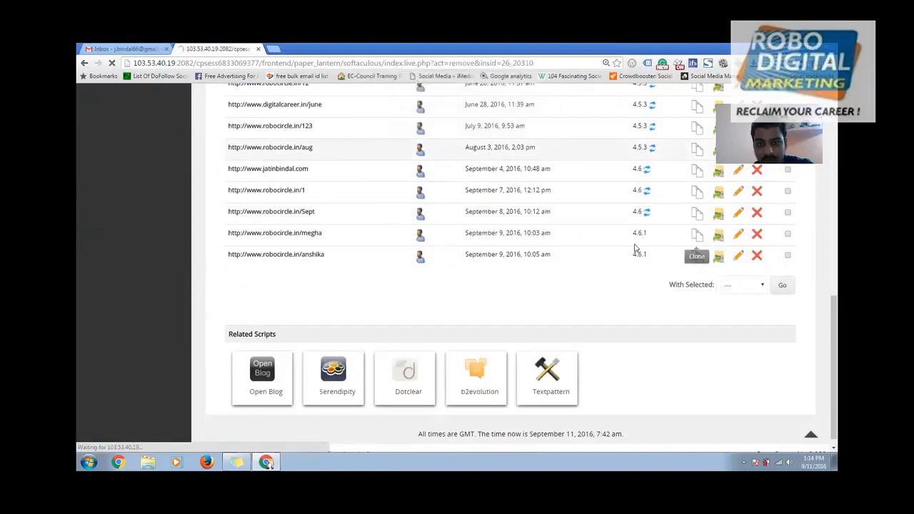
pyautogui.scroll(-3, 547, 265)
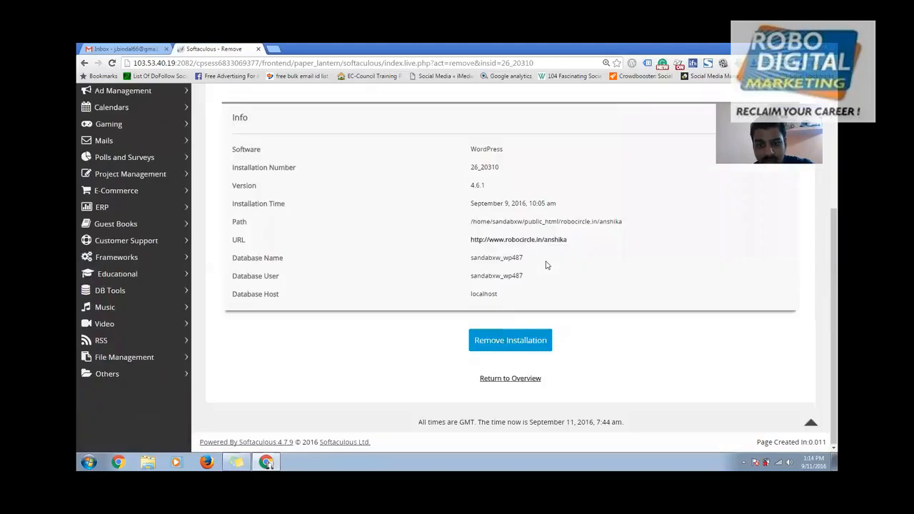
pyautogui.click(498, 349)
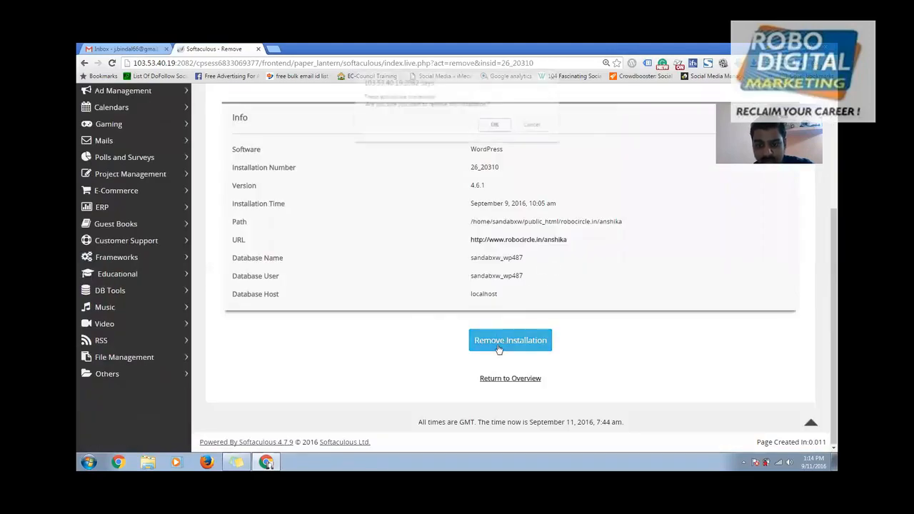
pyautogui.click(495, 125)
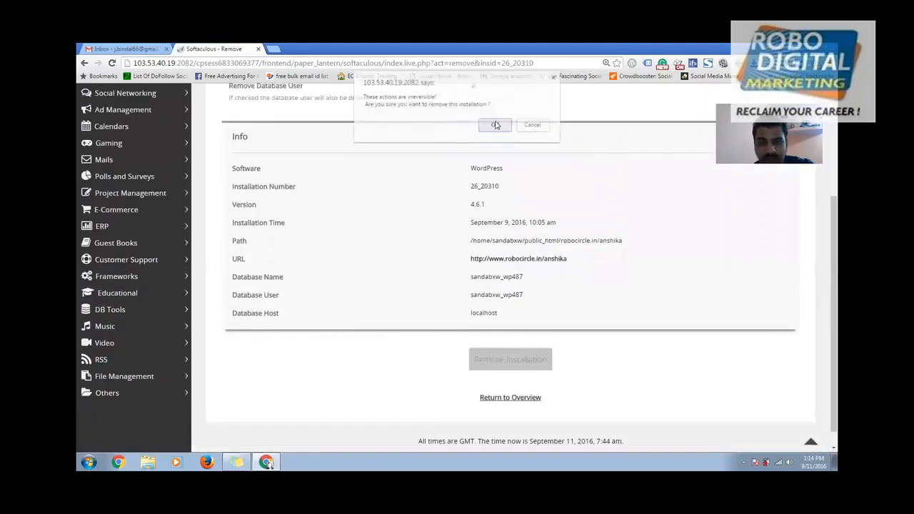
pyautogui.scroll(3, 590, 221)
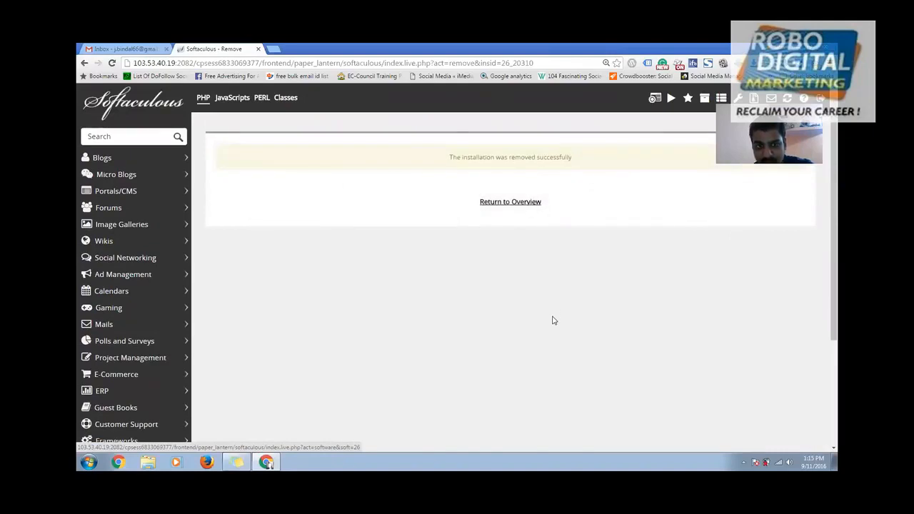
pyautogui.scroll(-2, 552, 315)
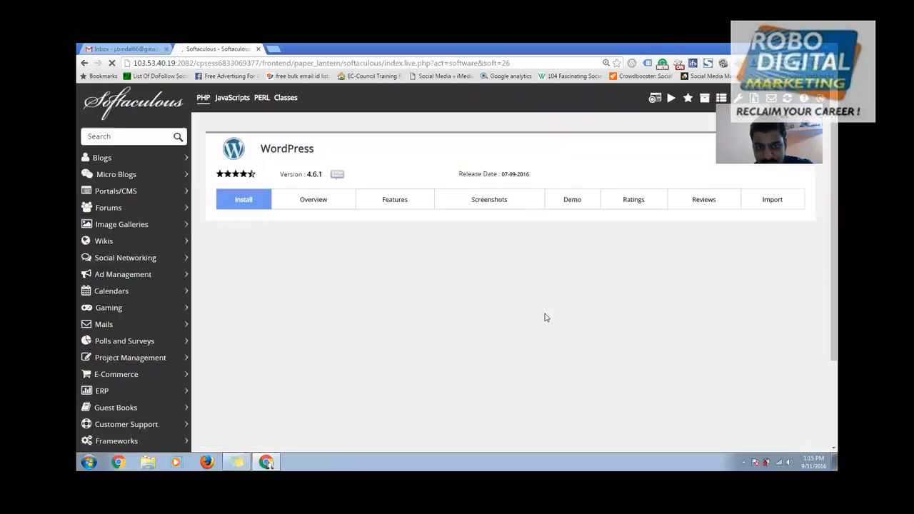
# - Remove the WordPress installation at robocircle.in/1 and confirm the removal
pyautogui.click(267, 213)
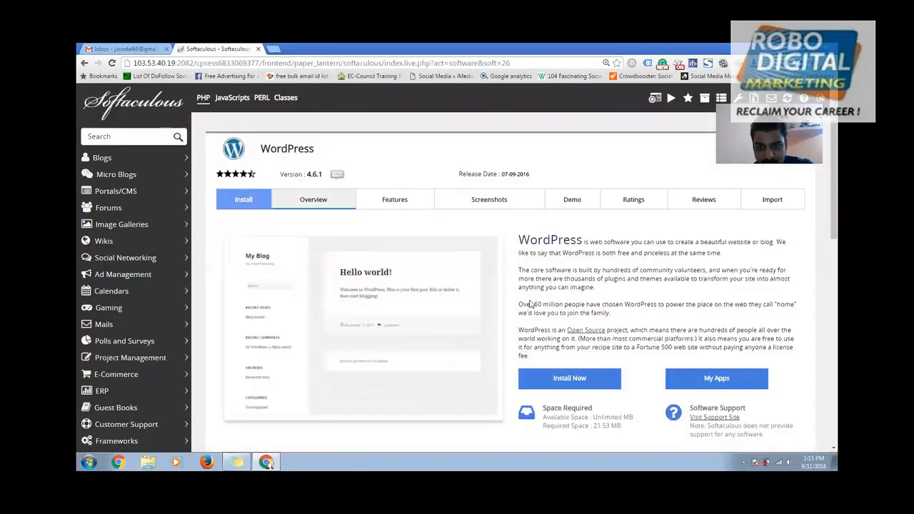
pyautogui.scroll(-2, 531, 305)
pyautogui.scroll(-4, 297, 312)
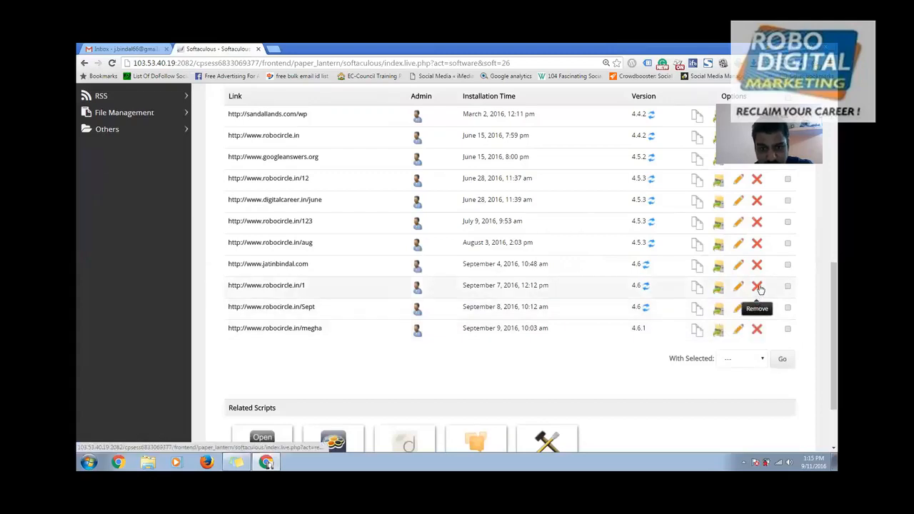
pyautogui.click(758, 286)
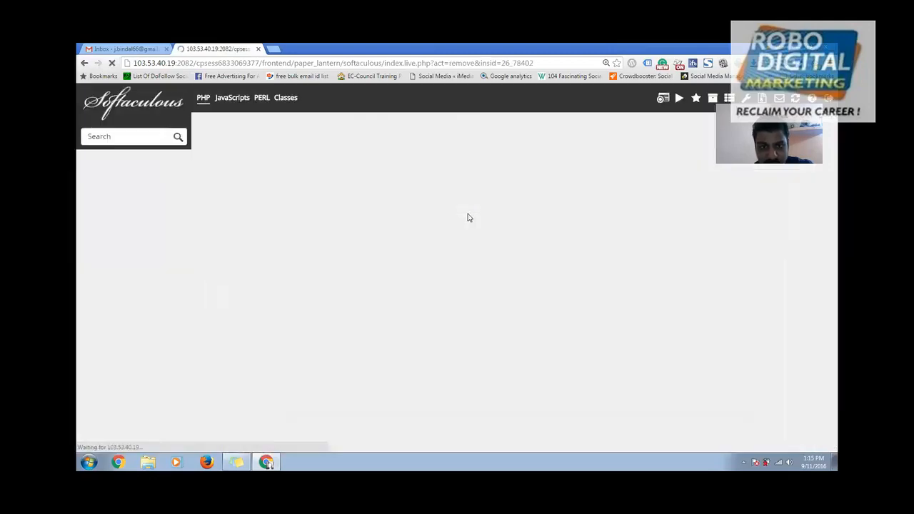
pyautogui.scroll(-3, 537, 296)
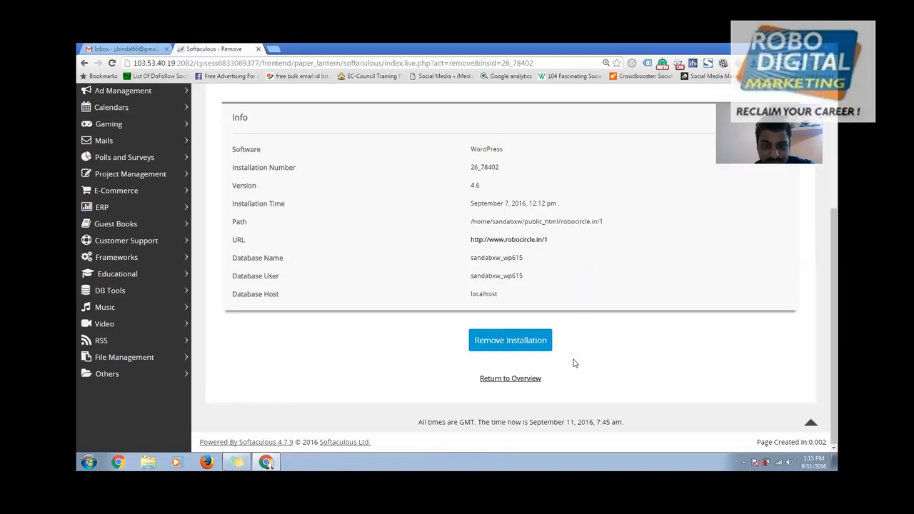
pyautogui.scroll(3, 575, 357)
pyautogui.scroll(-3, 576, 334)
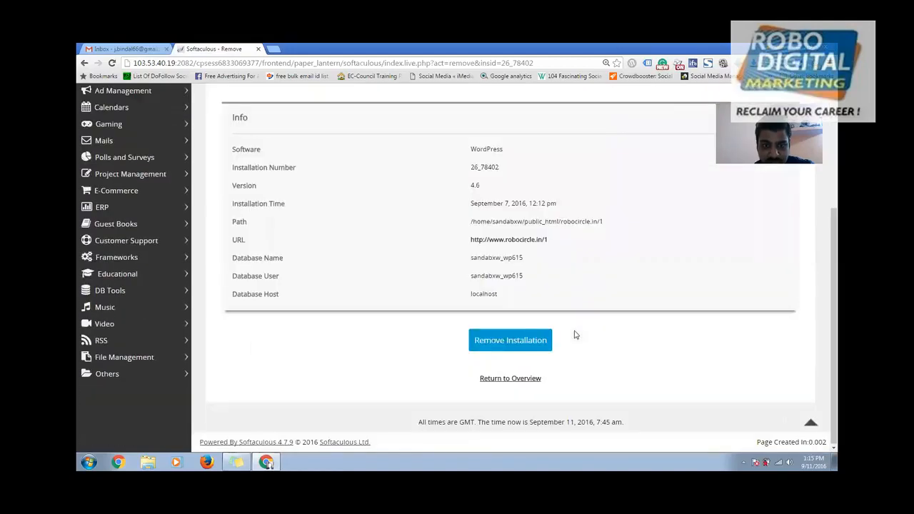
pyautogui.click(503, 341)
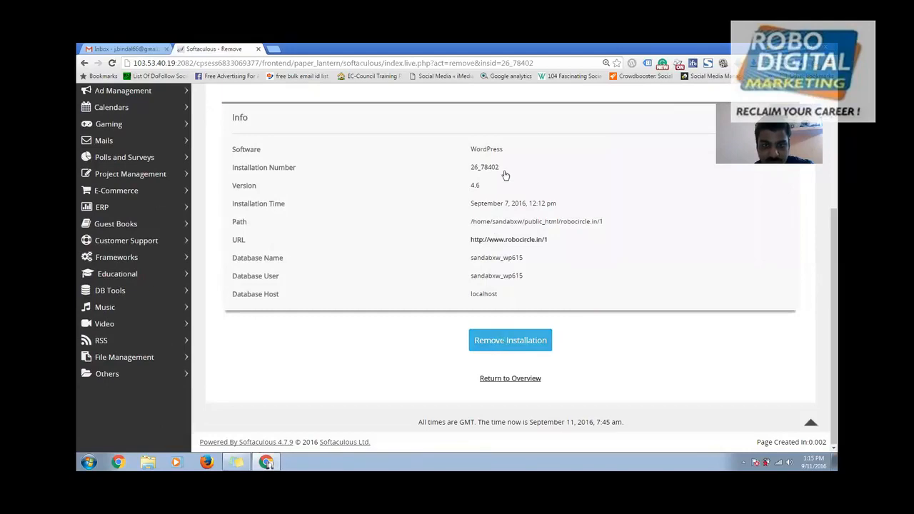
pyautogui.click(493, 127)
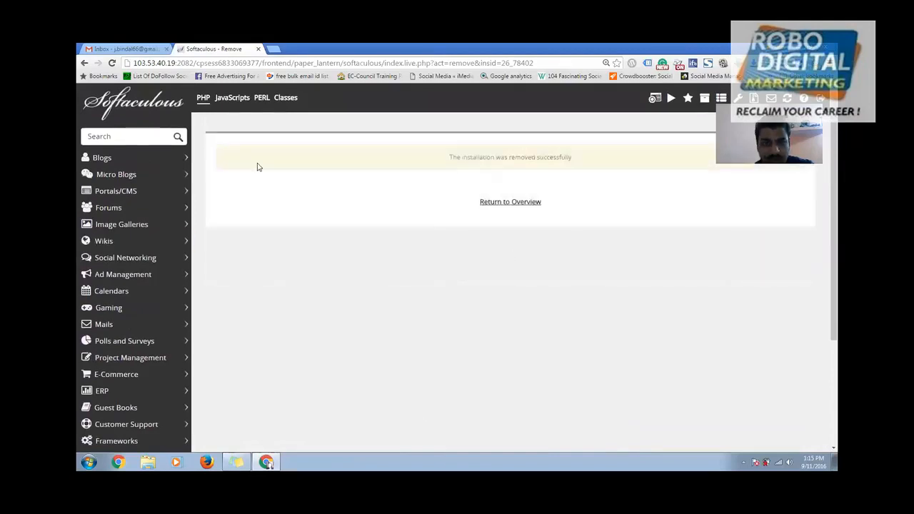
# - Return to the WordPress overview, open a fresh install form, and open a blank browser tab
pyautogui.click(505, 202)
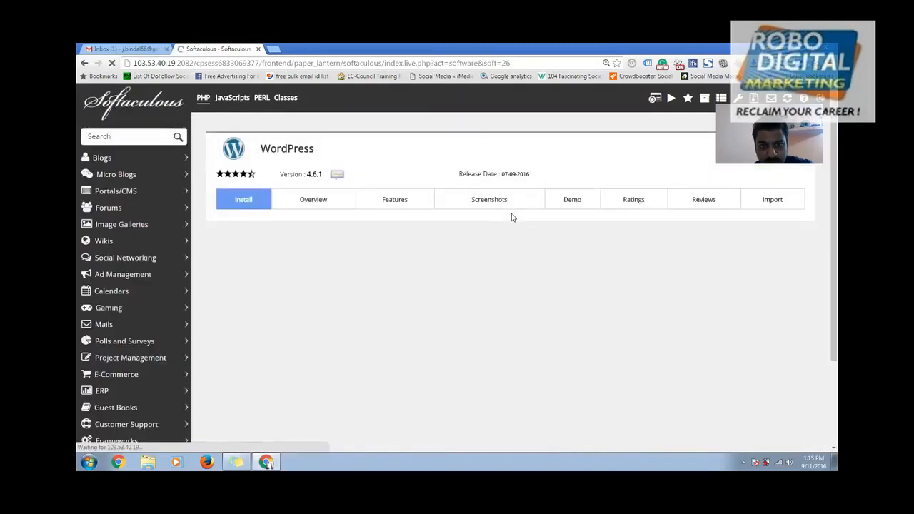
pyautogui.scroll(-7, 503, 301)
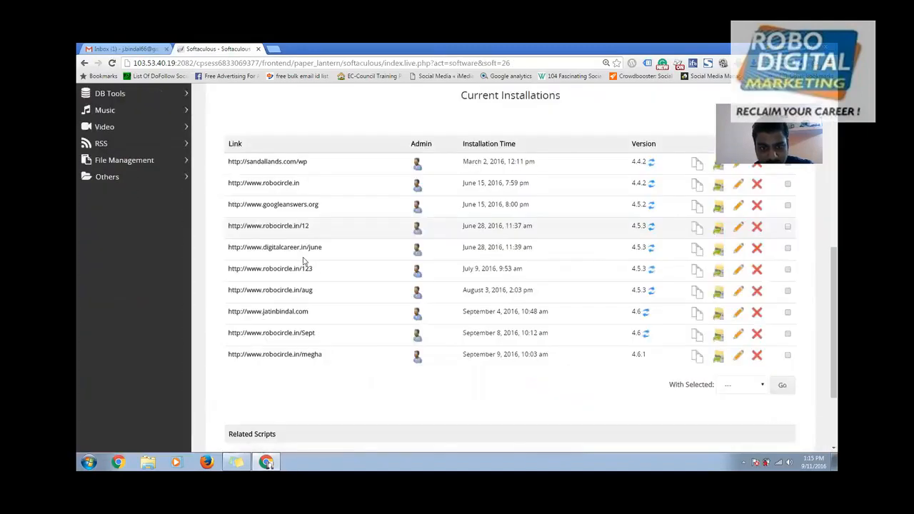
pyautogui.scroll(8, 311, 368)
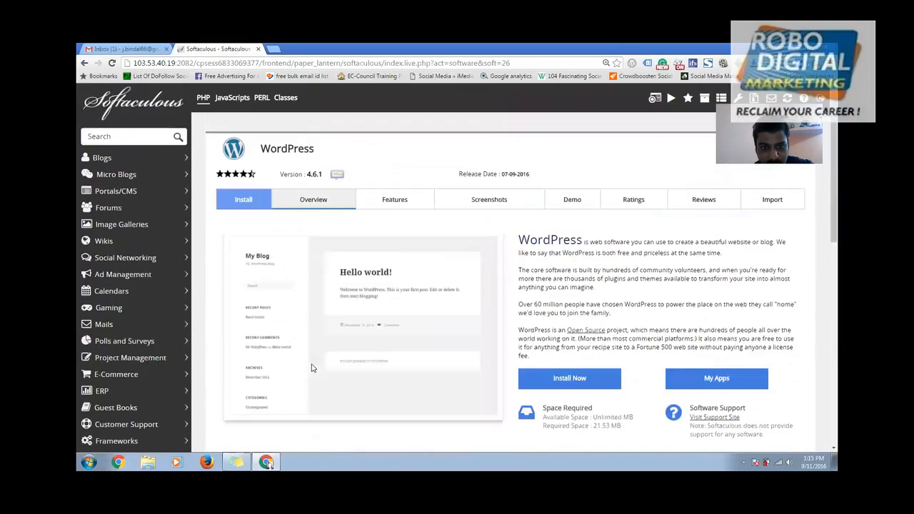
pyautogui.click(570, 380)
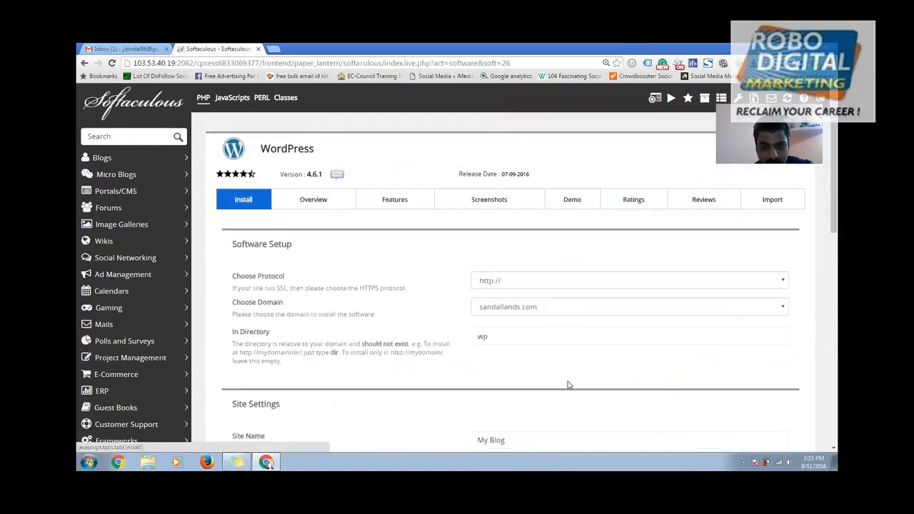
pyautogui.click(274, 48)
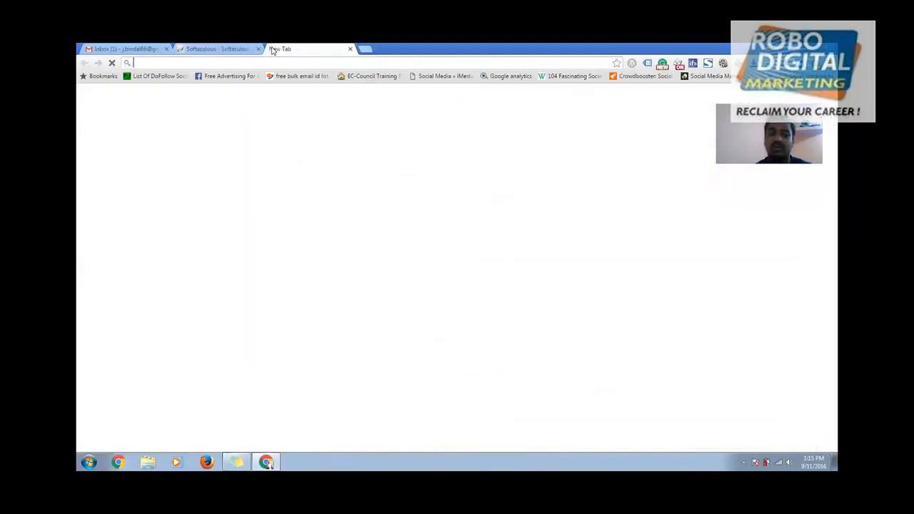
# - Load robocircle.in/blog in the new tab from the suggested robocircle.in address
pyautogui.write('robocircle.in/12/wp-admin')
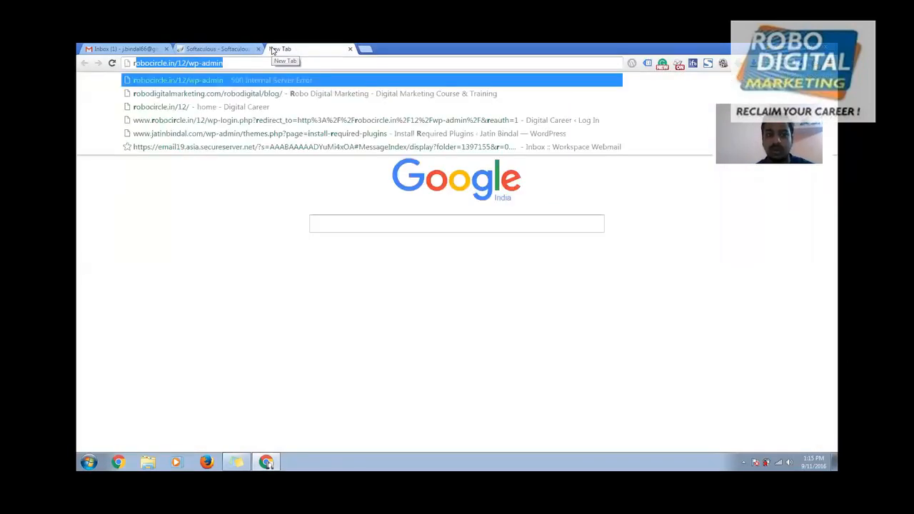
pyautogui.press('Right')
pyautogui.press('BackSpace')
pyautogui.press('BackSpace')
pyautogui.press('BackSpace')
pyautogui.press('BackSpace')
pyautogui.press('BackSpace')
pyautogui.press('BackSpace')
pyautogui.press('BackSpace')
pyautogui.press('BackSpace')
pyautogui.press('BackSpace')
pyautogui.press('BackSpace')
pyautogui.press('BackSpace')
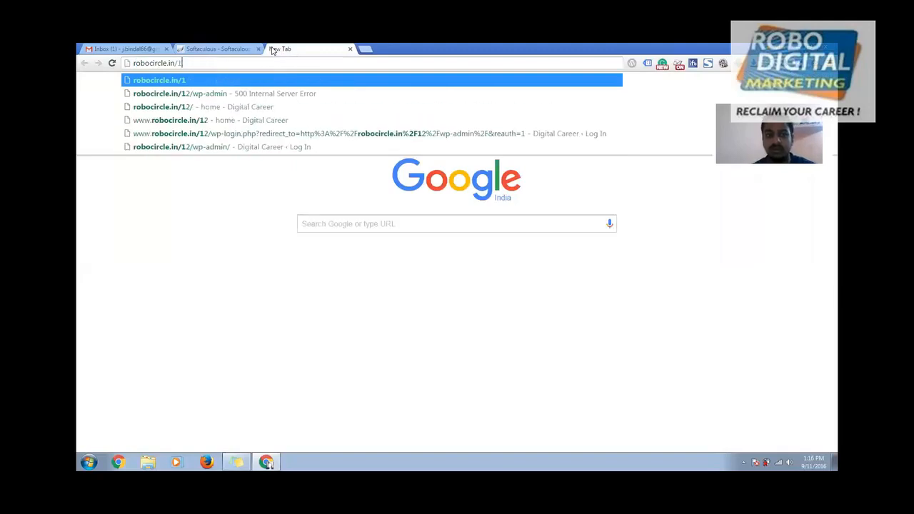
pyautogui.write('blog')
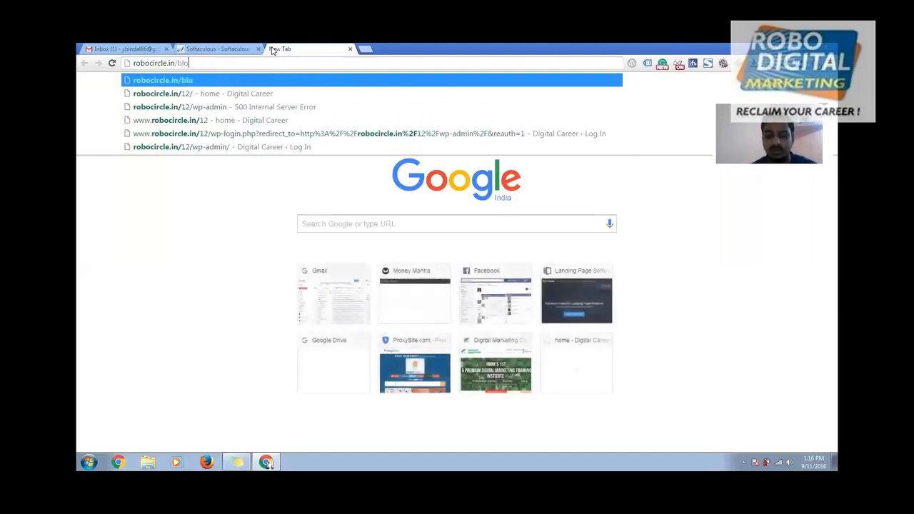
pyautogui.press('Return')
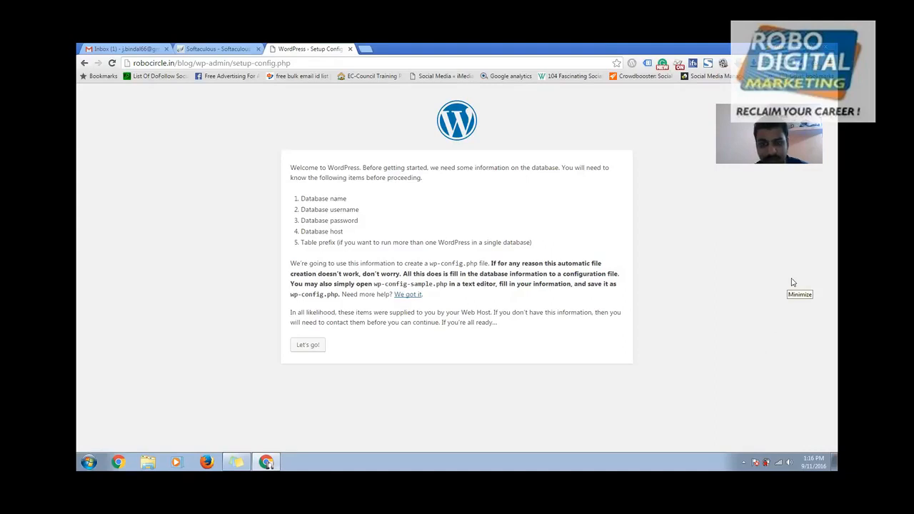
# - Continue past the WordPress welcome to the database form, reload, and trim the address to robocircle.in/blog/
pyautogui.click(310, 349)
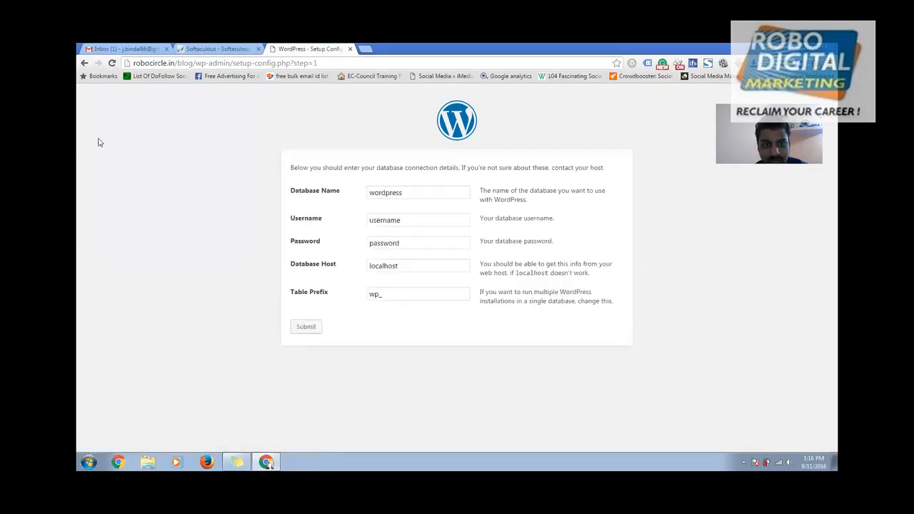
pyautogui.click(112, 64)
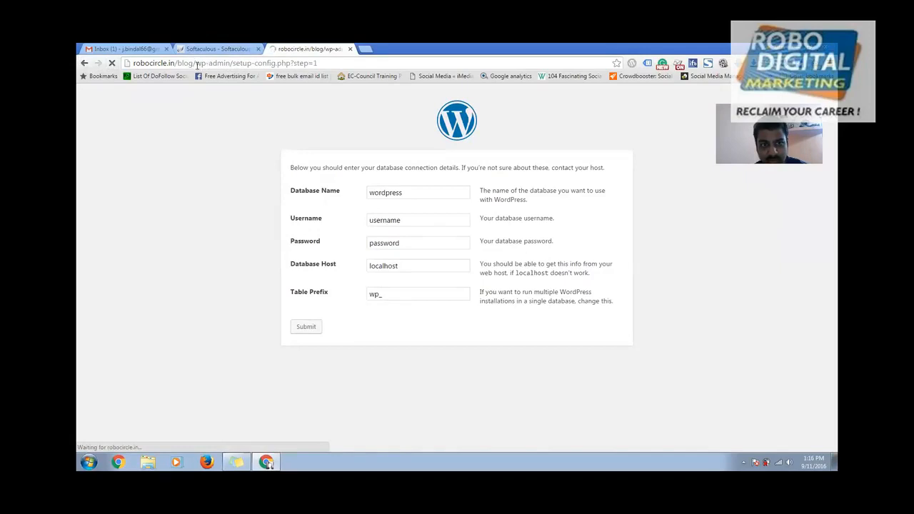
pyautogui.moveTo(197, 63); pyautogui.dragTo(435, 71)
pyautogui.press('BackSpace')
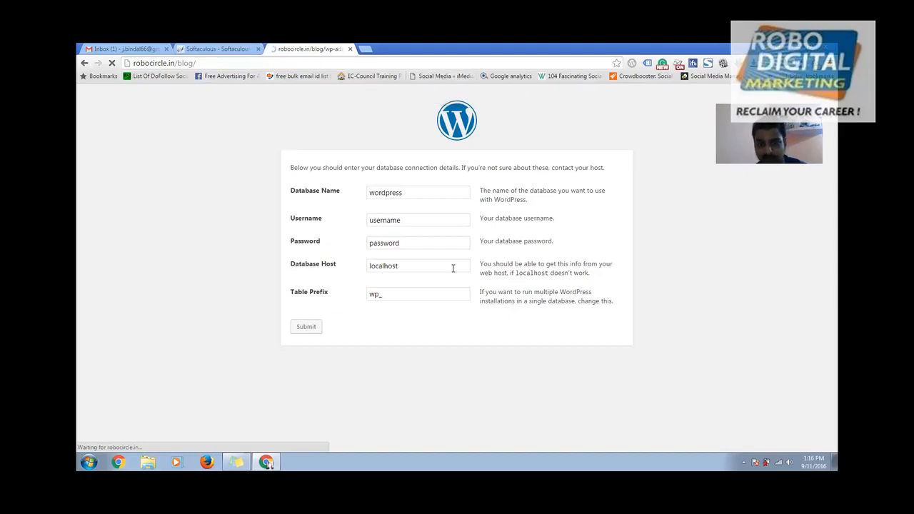
pyautogui.moveTo(267, 463)
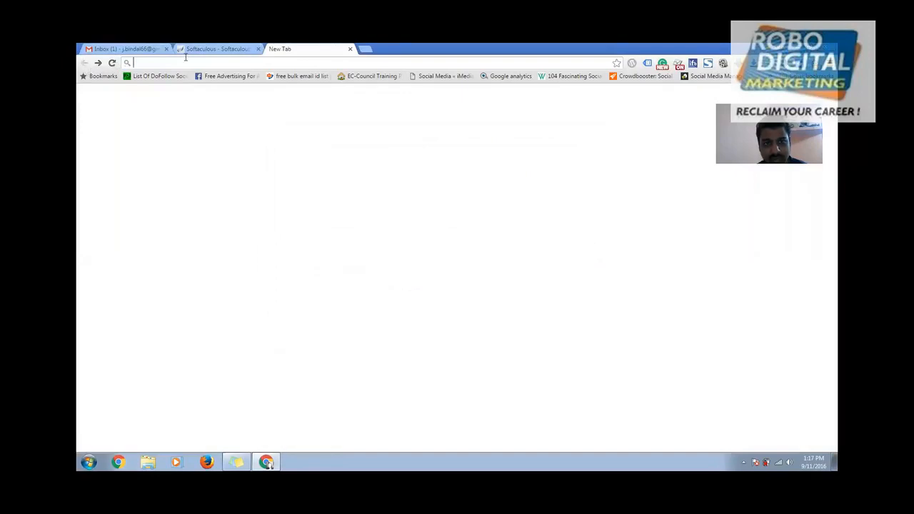
# - Visit robocircle.in/12/wp-admin, which returns a 500 error, then request robocircle.in/blog
pyautogui.write('robocircle.in/12/wp-admin')
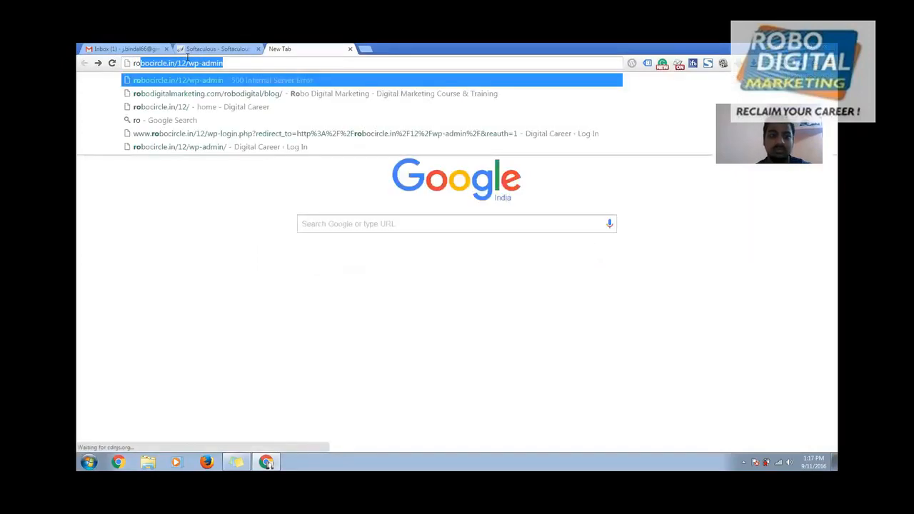
pyautogui.press('Right')
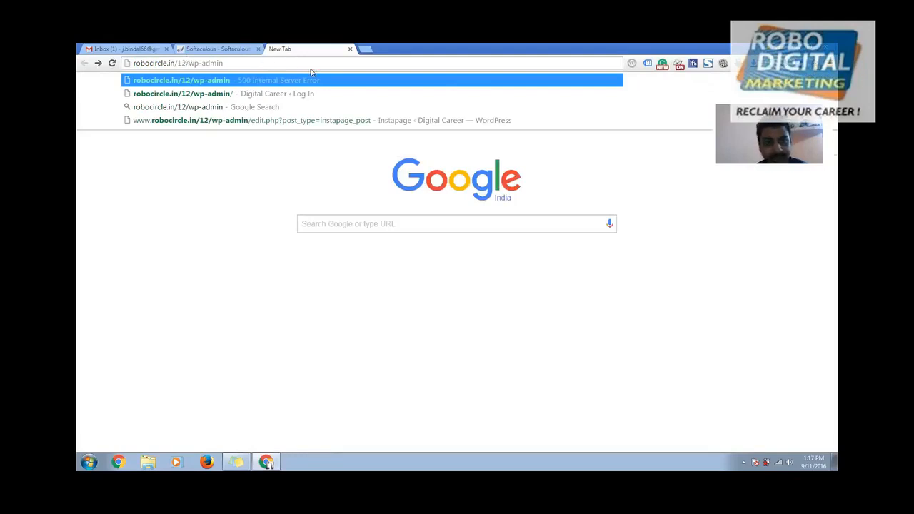
pyautogui.press('Return')
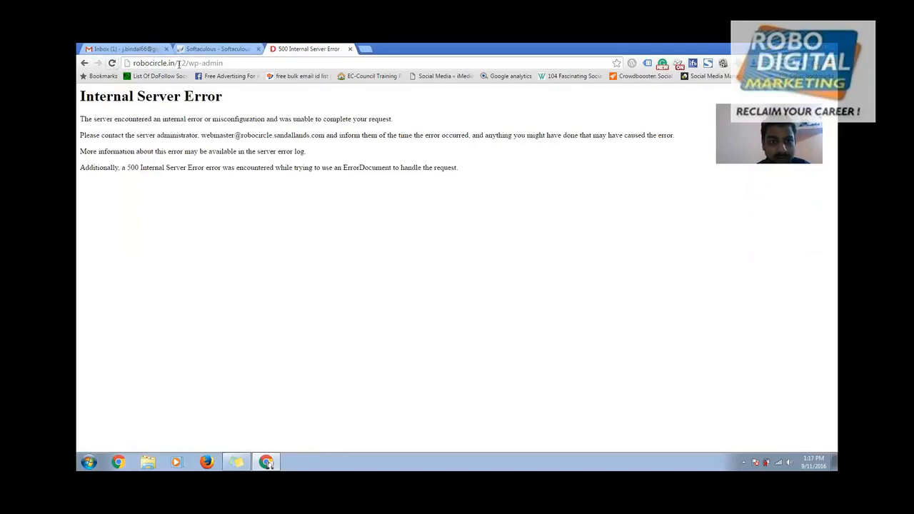
pyautogui.write('blog')
pyautogui.press('Return')
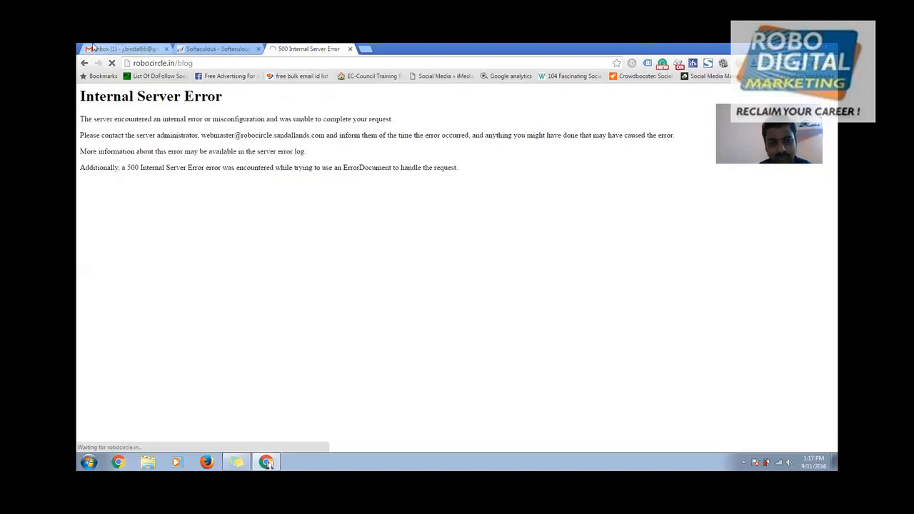
# - On the Softaculous WordPress form, enter install directory 12 and start replacing the admin username
pyautogui.click(125, 53)
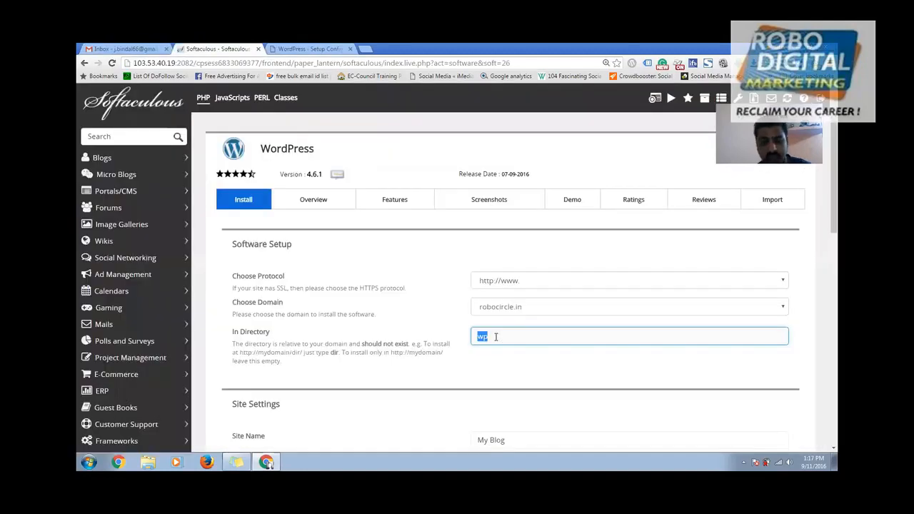
pyautogui.write('123')
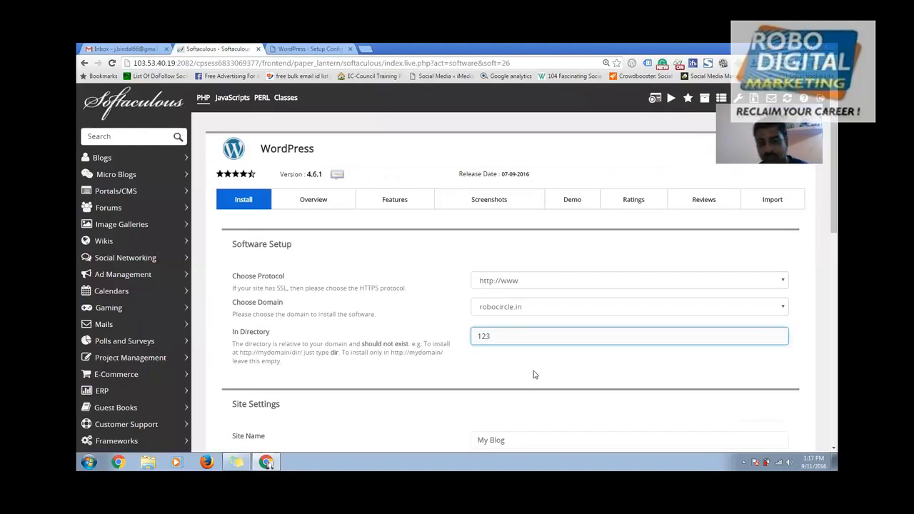
pyautogui.scroll(-2, 534, 382)
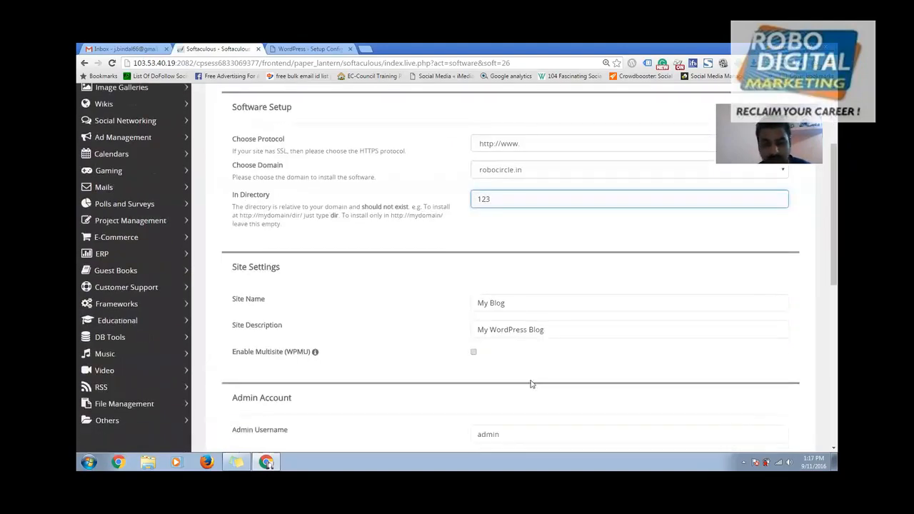
pyautogui.scroll(-2, 514, 280)
pyautogui.doubleClick(515, 280)
pyautogui.write('ja')
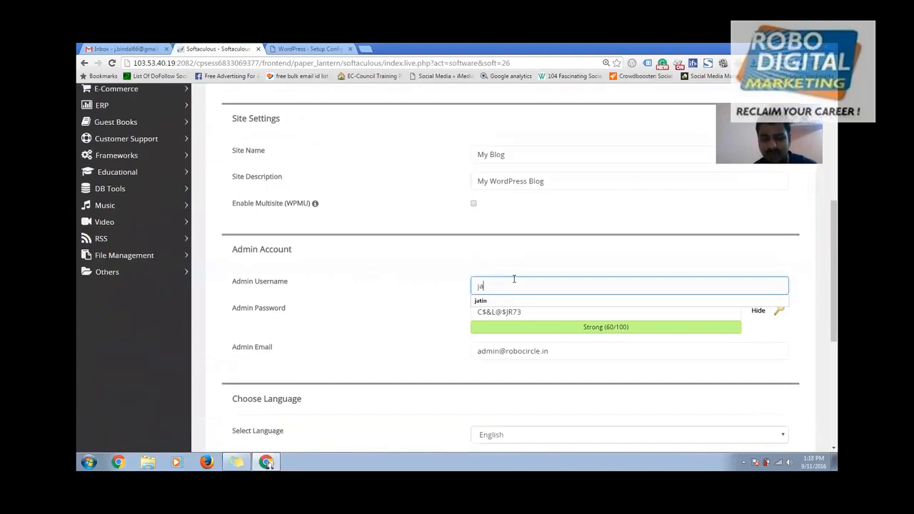
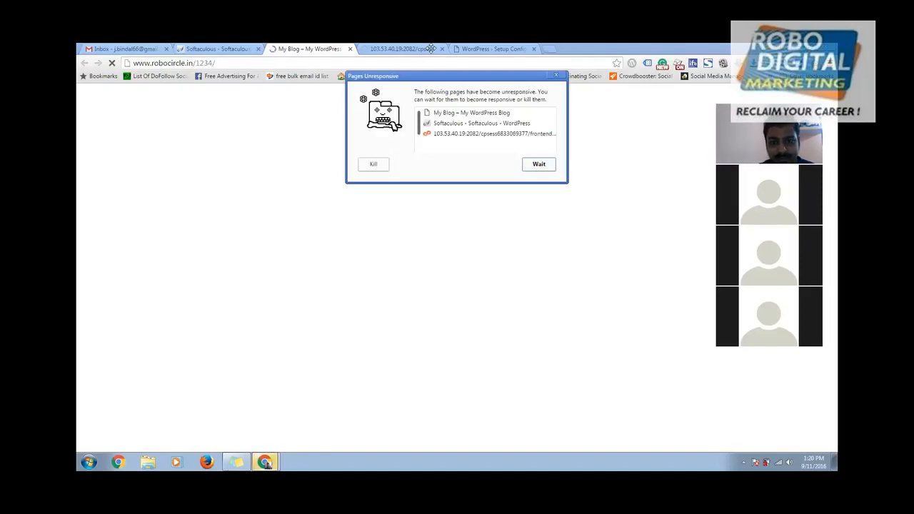
# - Let the unresponsive pages keep loading and return to the Softaculous installation-success page
pyautogui.click(539, 165)
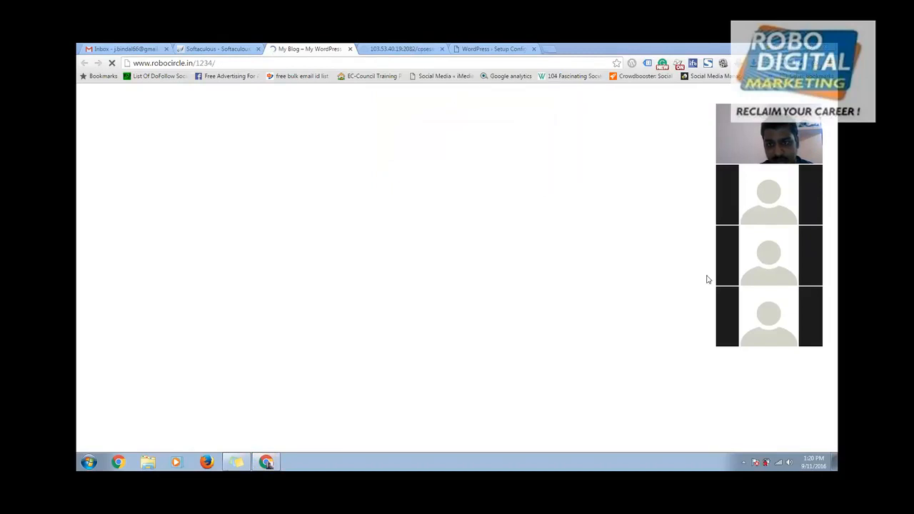
pyautogui.click(196, 51)
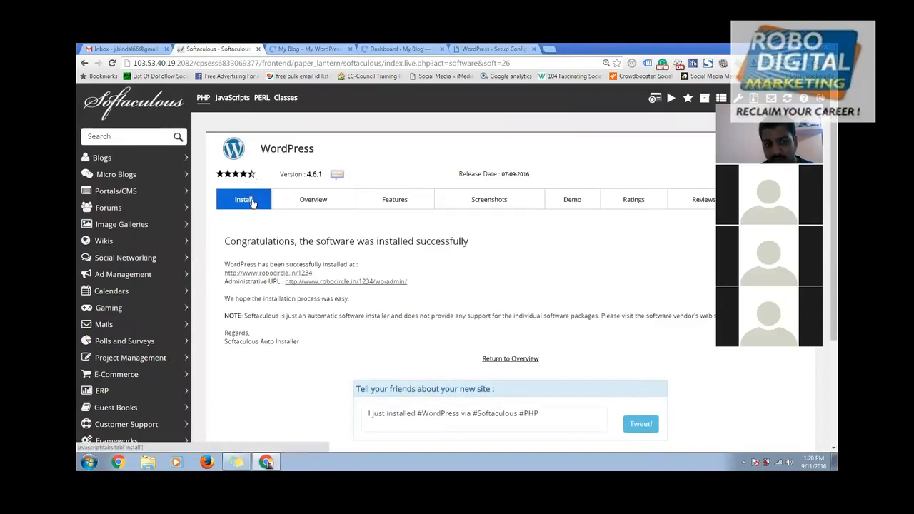
# - Open a new WordPress install form, prefilled with directory wp and site name My Blog
pyautogui.click(308, 204)
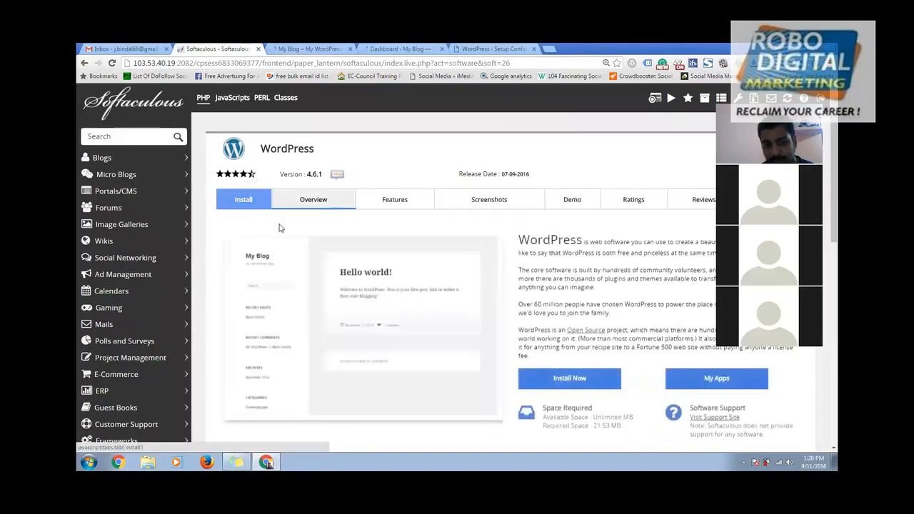
pyautogui.click(575, 380)
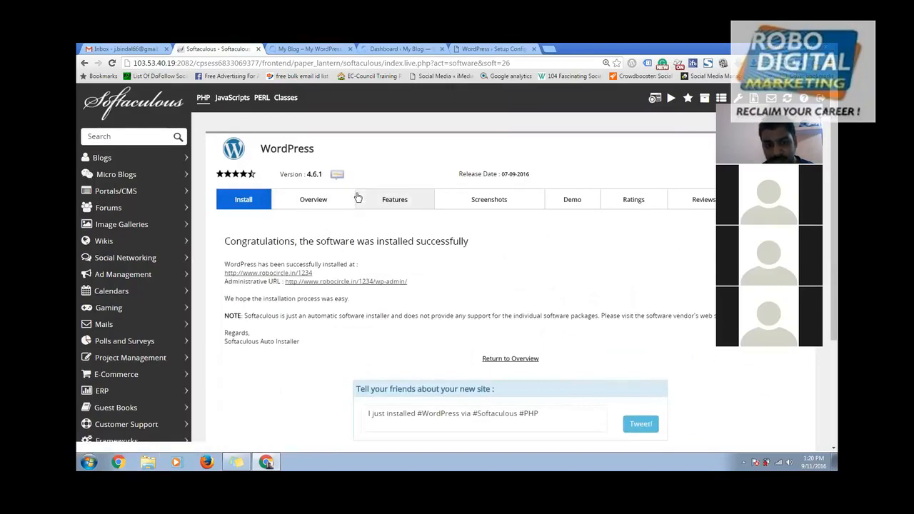
pyautogui.click(121, 158)
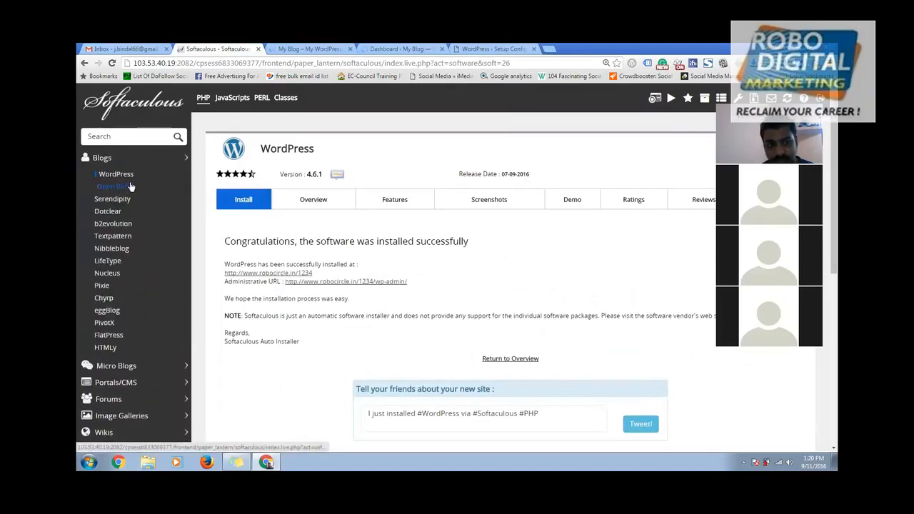
pyautogui.click(129, 176)
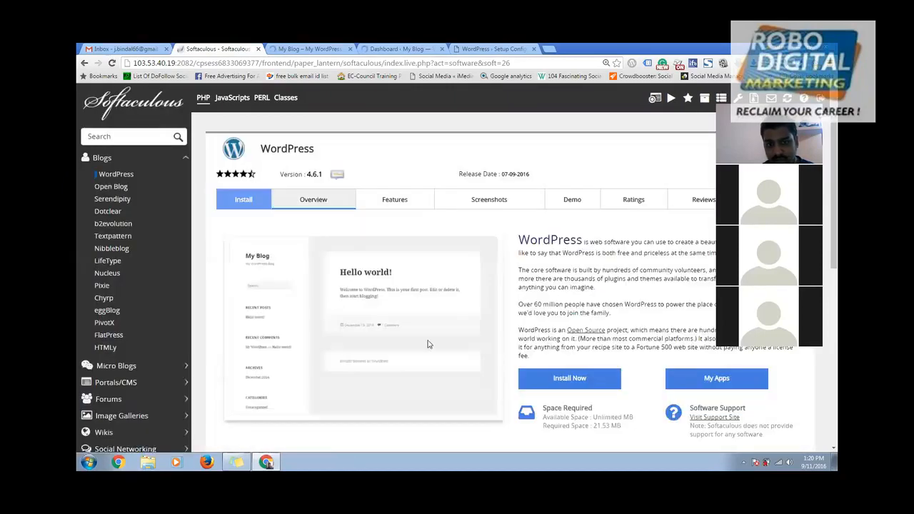
pyautogui.click(562, 379)
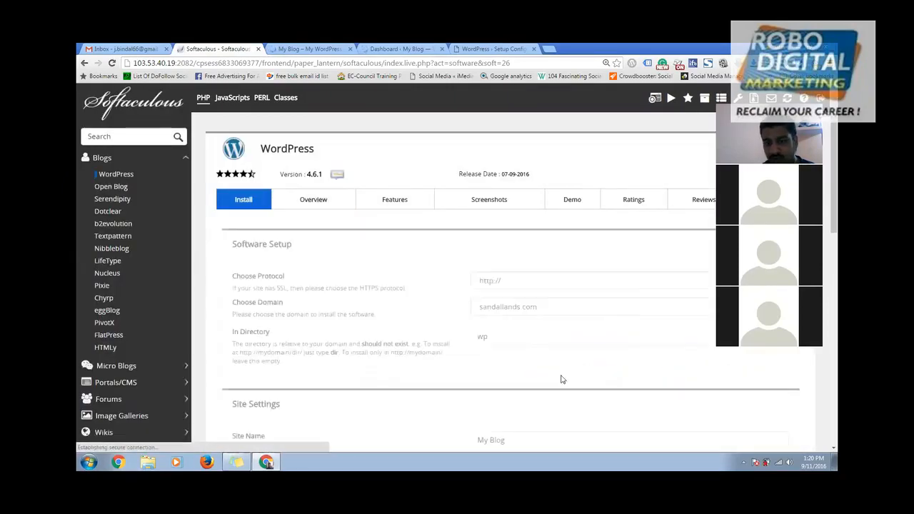
pyautogui.scroll(-2, 629, 215)
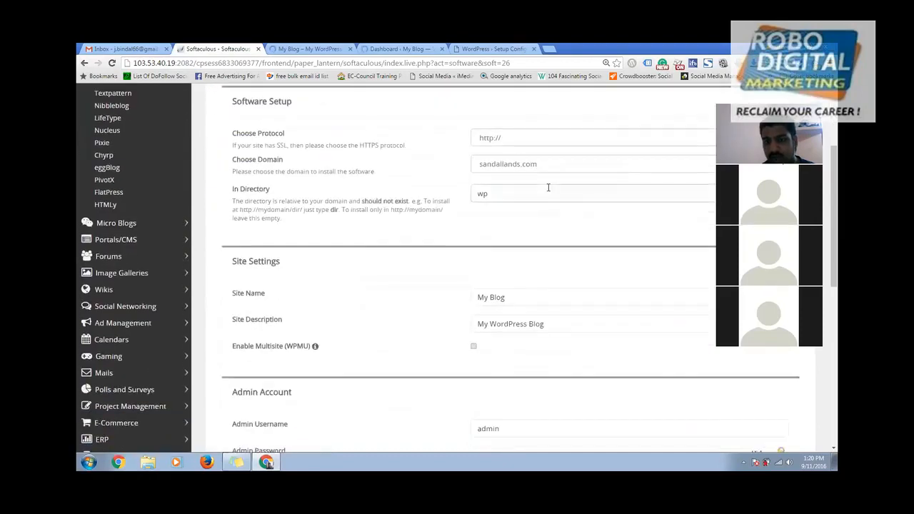
pyautogui.click(535, 140)
pyautogui.click(527, 164)
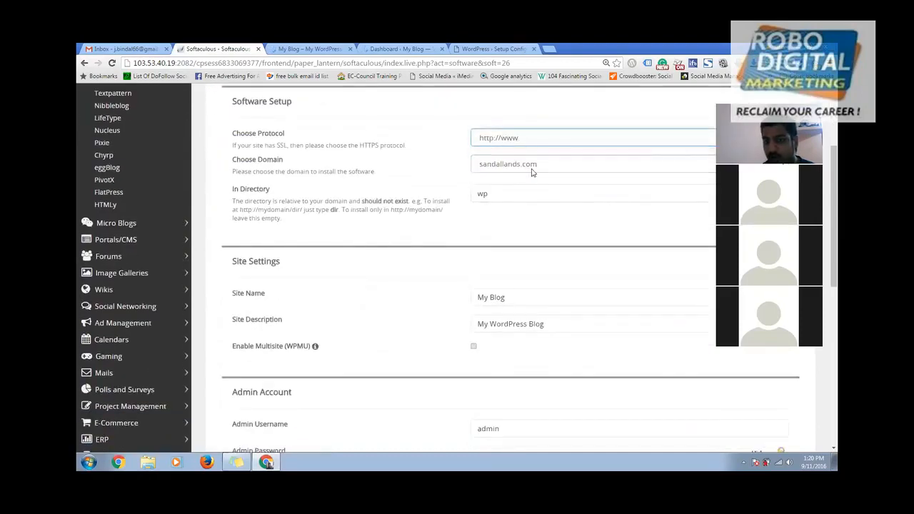
pyautogui.click(527, 169)
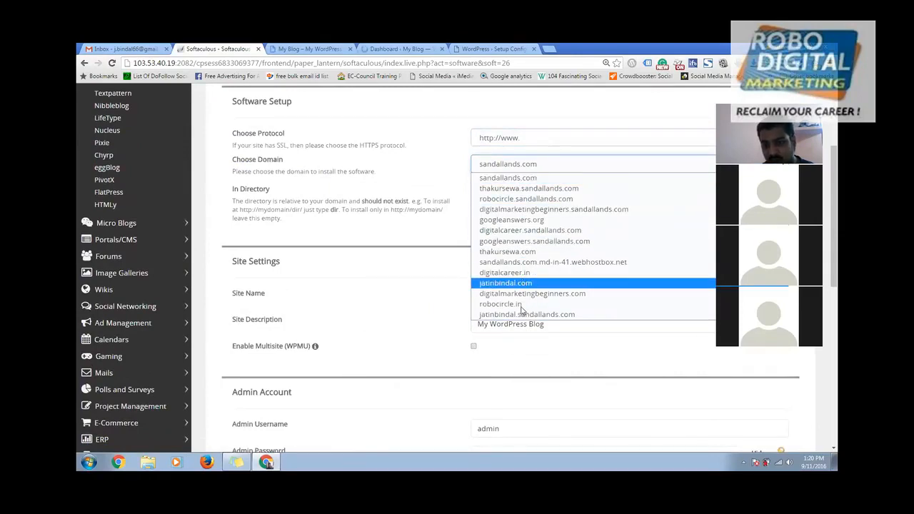
pyautogui.click(498, 303)
# - Clear the default 'wp' directory so WordPress installs at the domain root
pyautogui.moveTo(533, 193); pyautogui.dragTo(381, 196)
pyautogui.press('BackSpace')
pyautogui.scroll(-3, 477, 366)
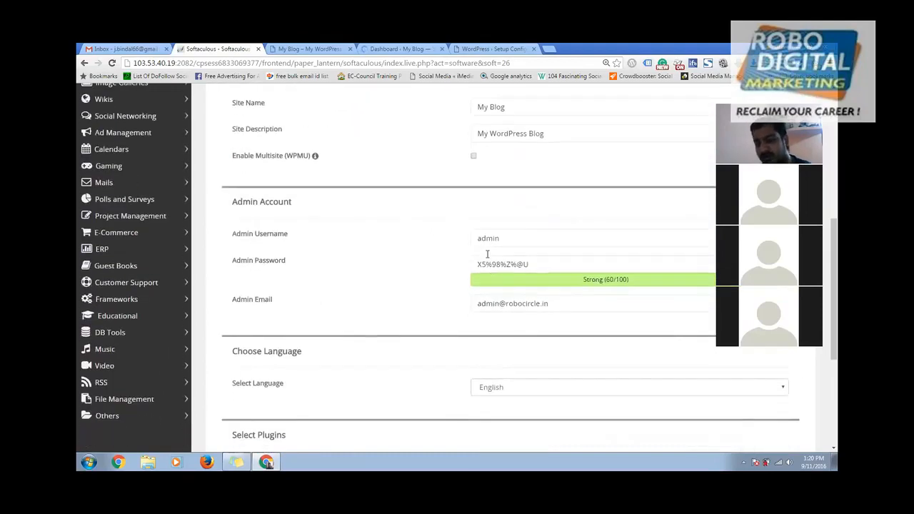
pyautogui.scroll(-3, 489, 282)
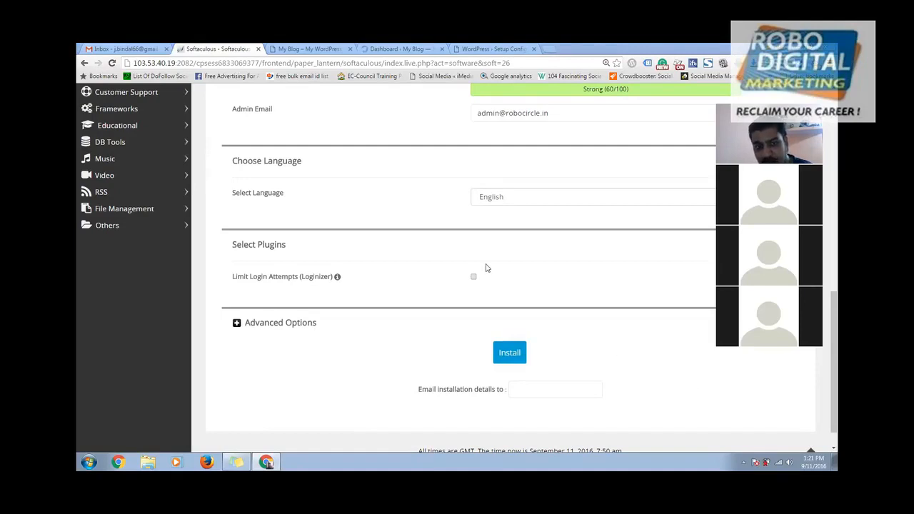
pyautogui.scroll(5, 422, 215)
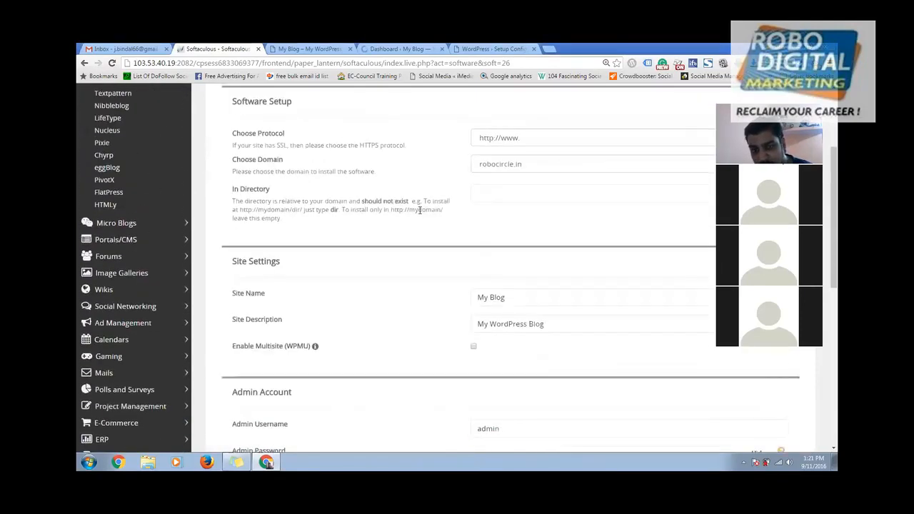
pyautogui.moveTo(229, 158); pyautogui.dragTo(288, 171)
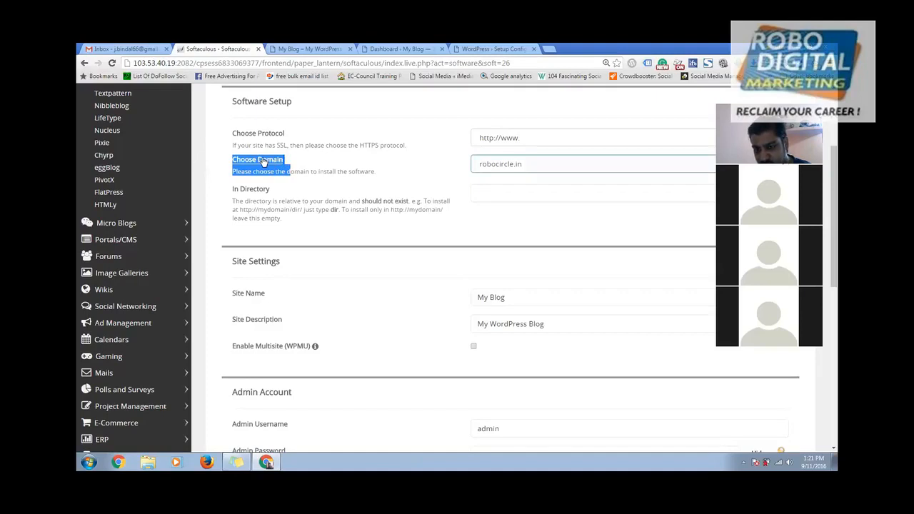
pyautogui.click(514, 139)
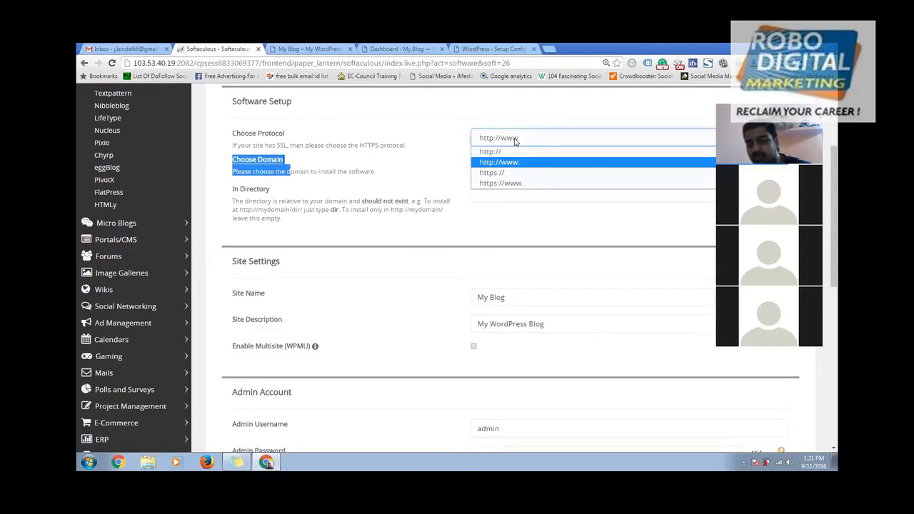
pyautogui.click(522, 163)
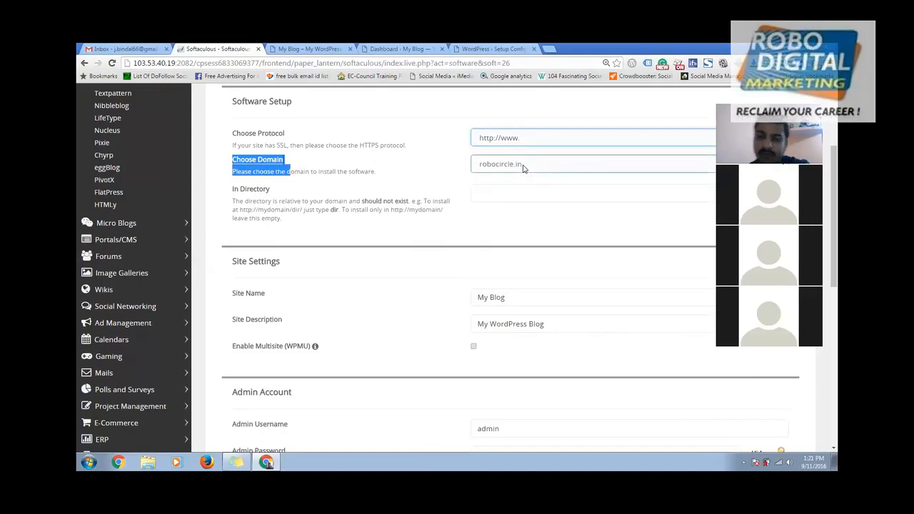
pyautogui.click(518, 140)
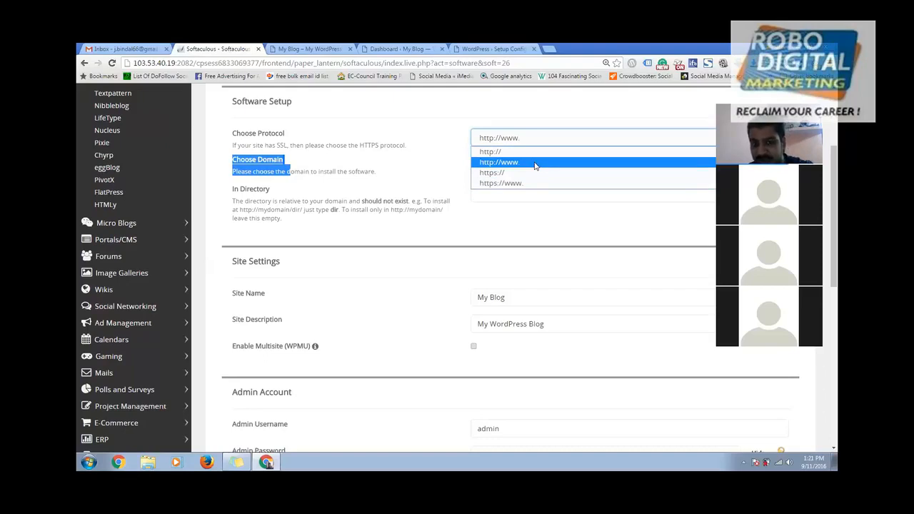
pyautogui.click(535, 163)
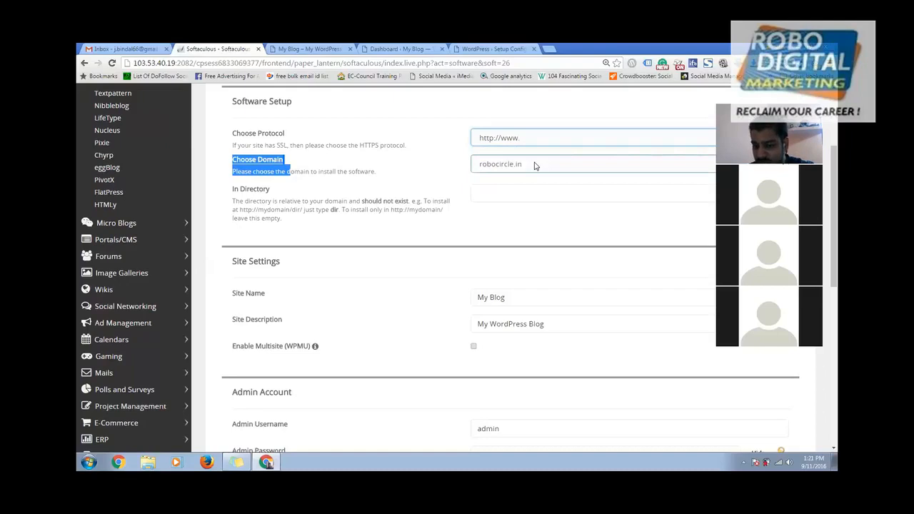
pyautogui.click(512, 165)
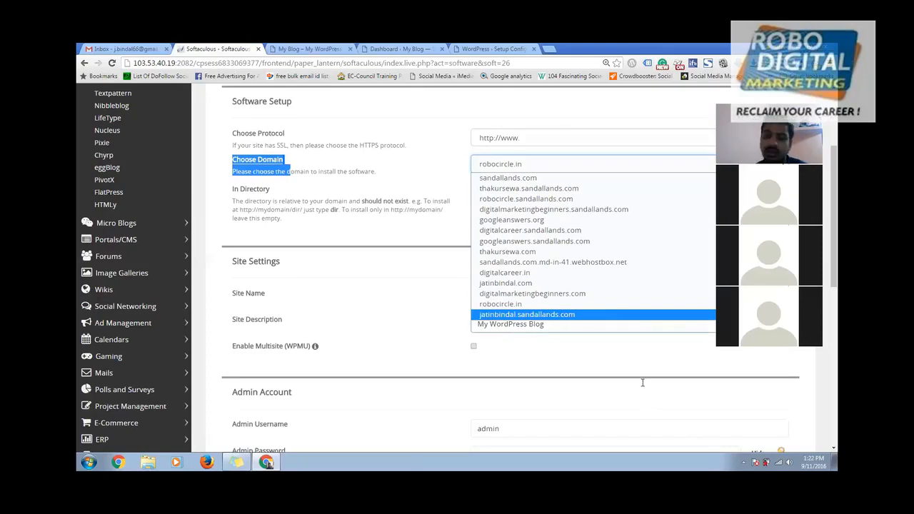
pyautogui.click(394, 206)
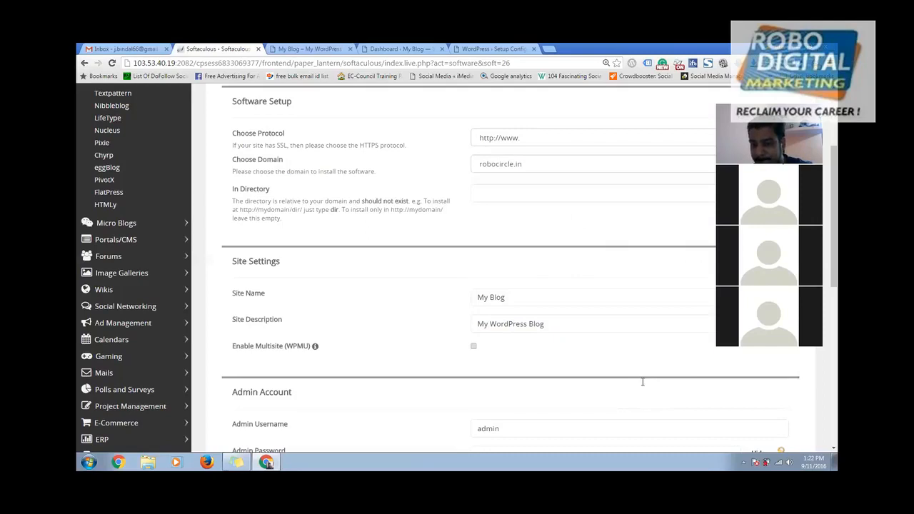
# - Reload the My Blog front page, check the Dashboard tab, then return to the blog
pyautogui.click(311, 49)
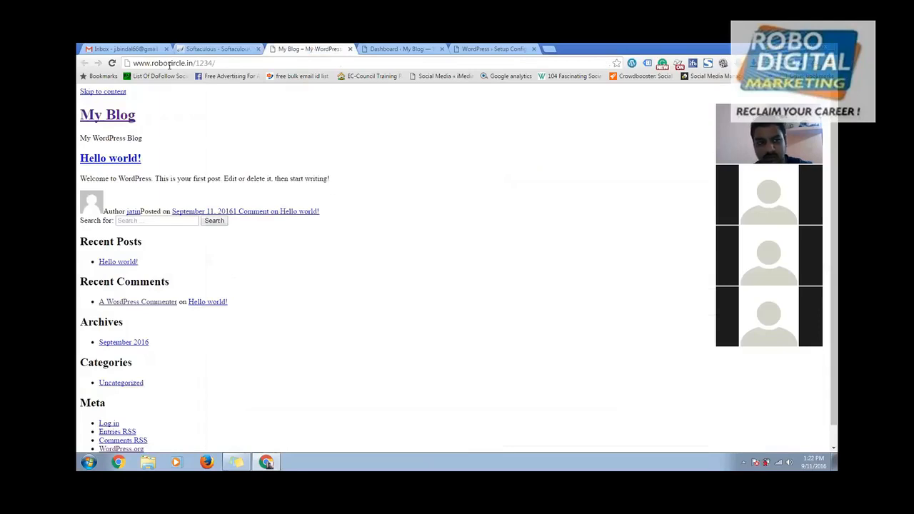
pyautogui.click(112, 63)
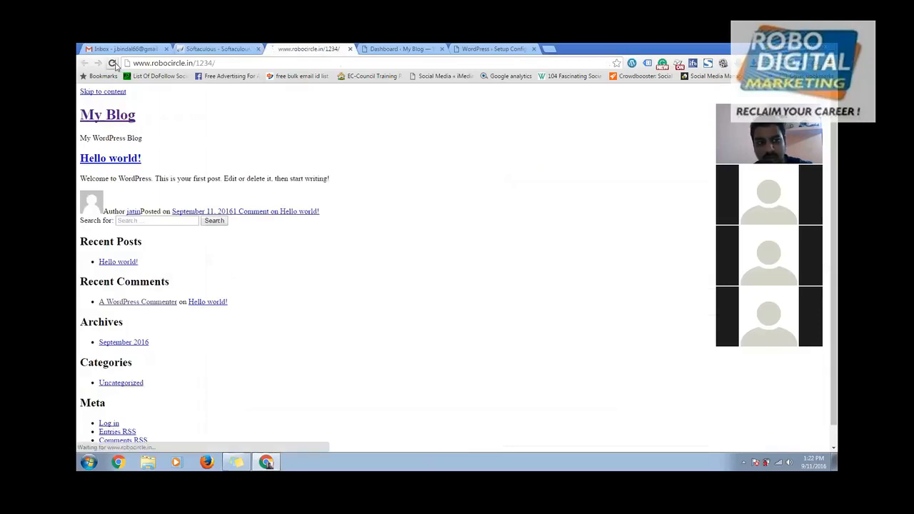
pyautogui.click(373, 48)
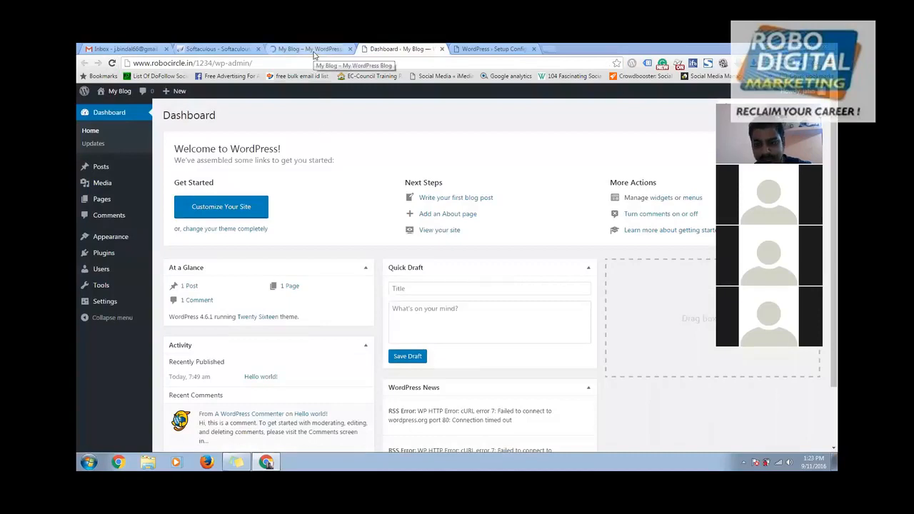
pyautogui.click(314, 50)
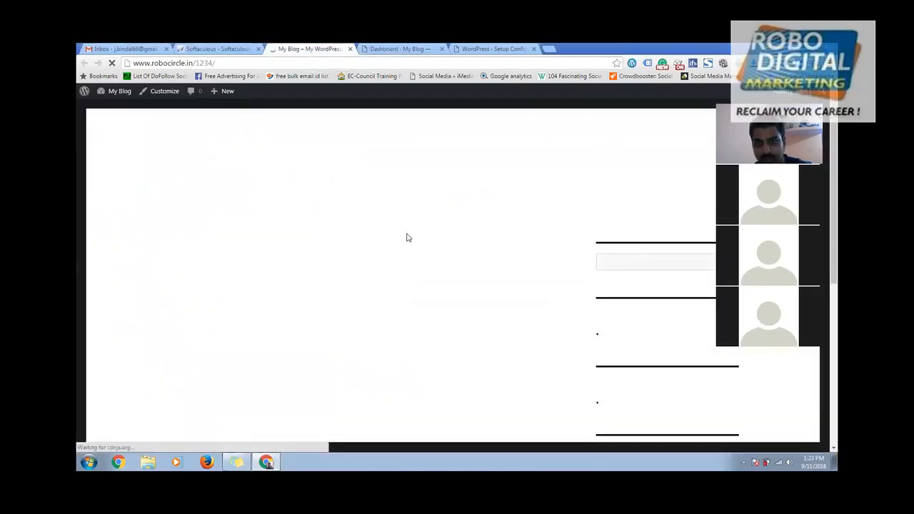